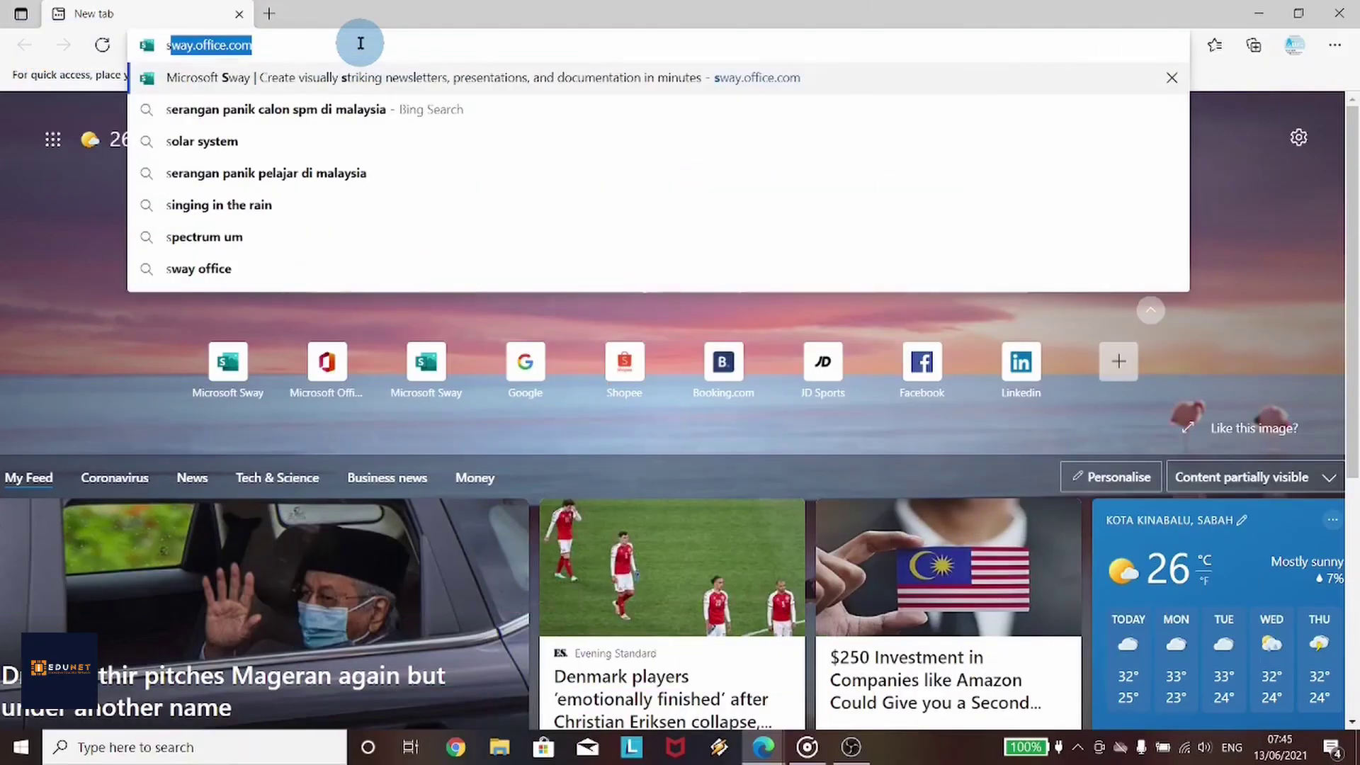
Go to sway.office.com in Microsoft Edge
type("a")
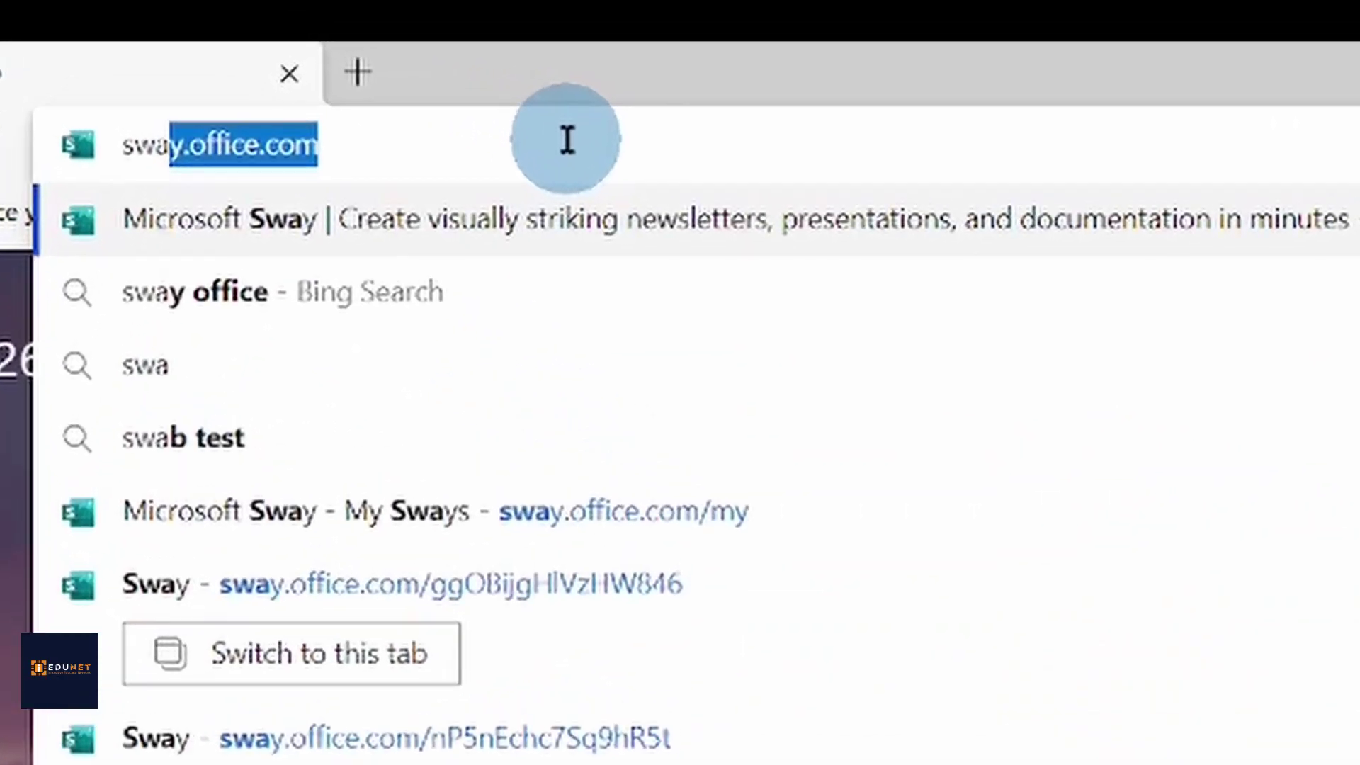
key("End")
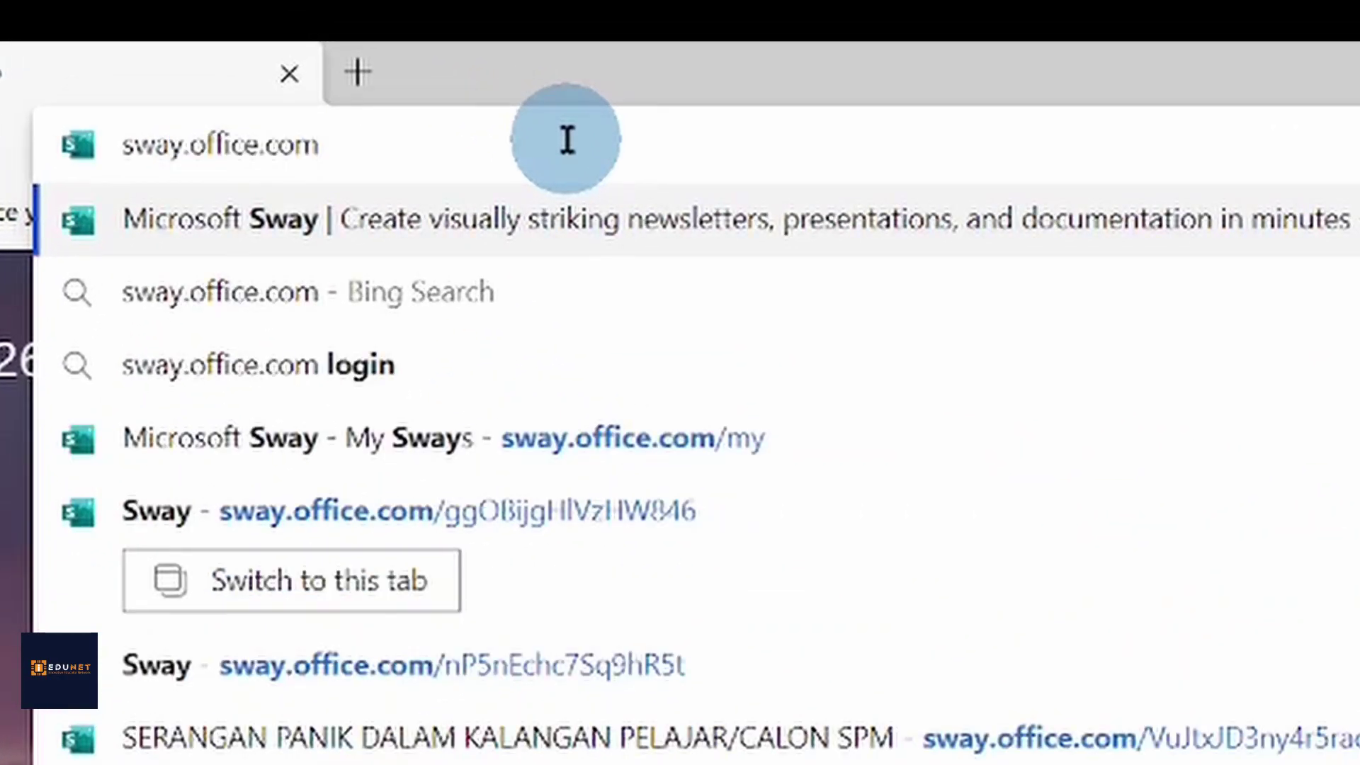
key("Return")
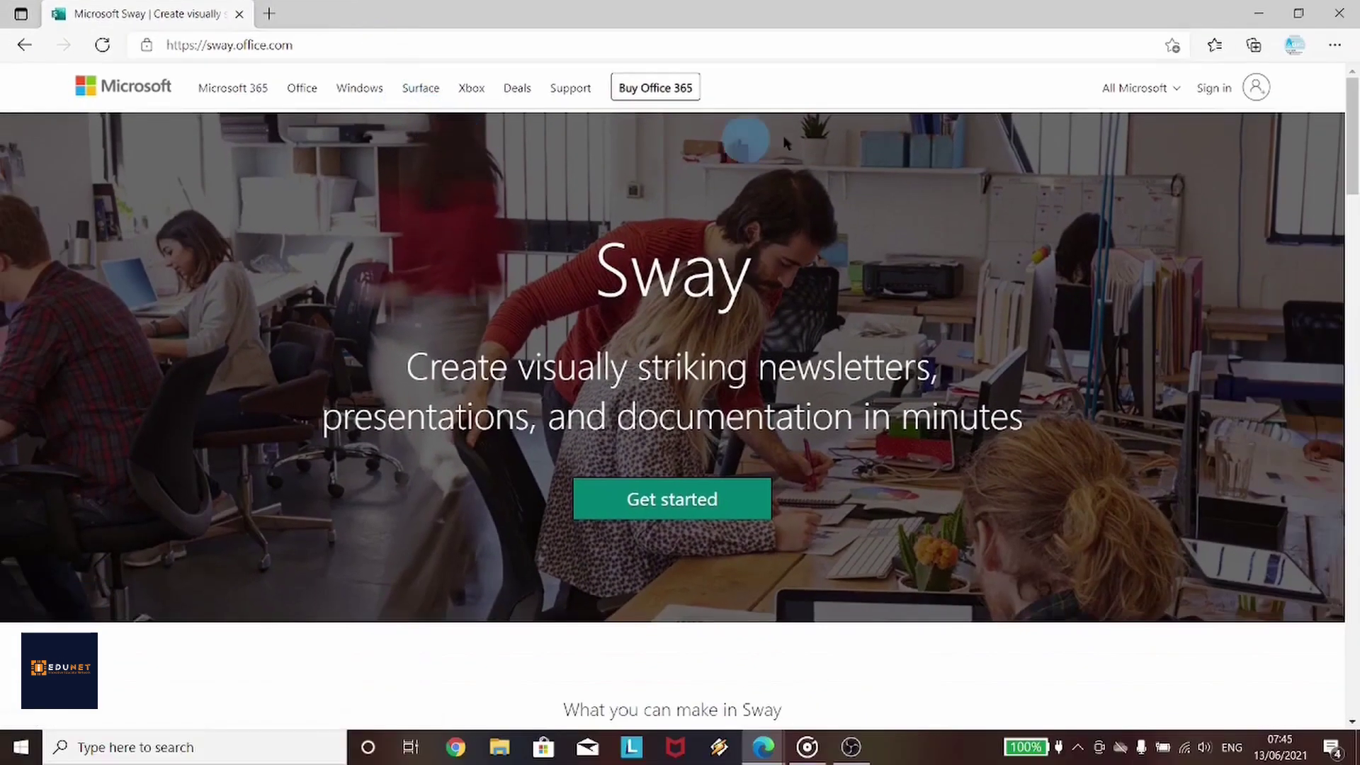
Sign in to Sway with the saved Microsoft account e-mail and password
left_click(1218, 98)
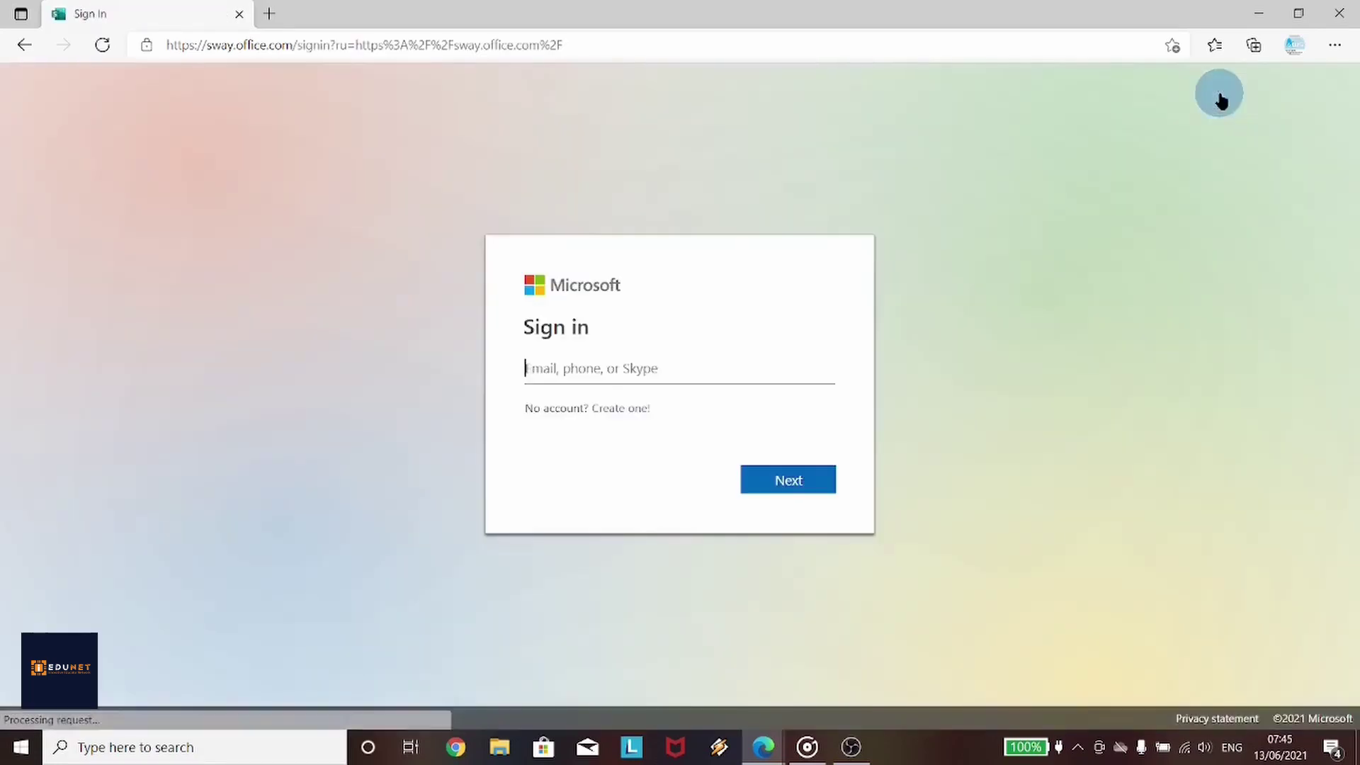
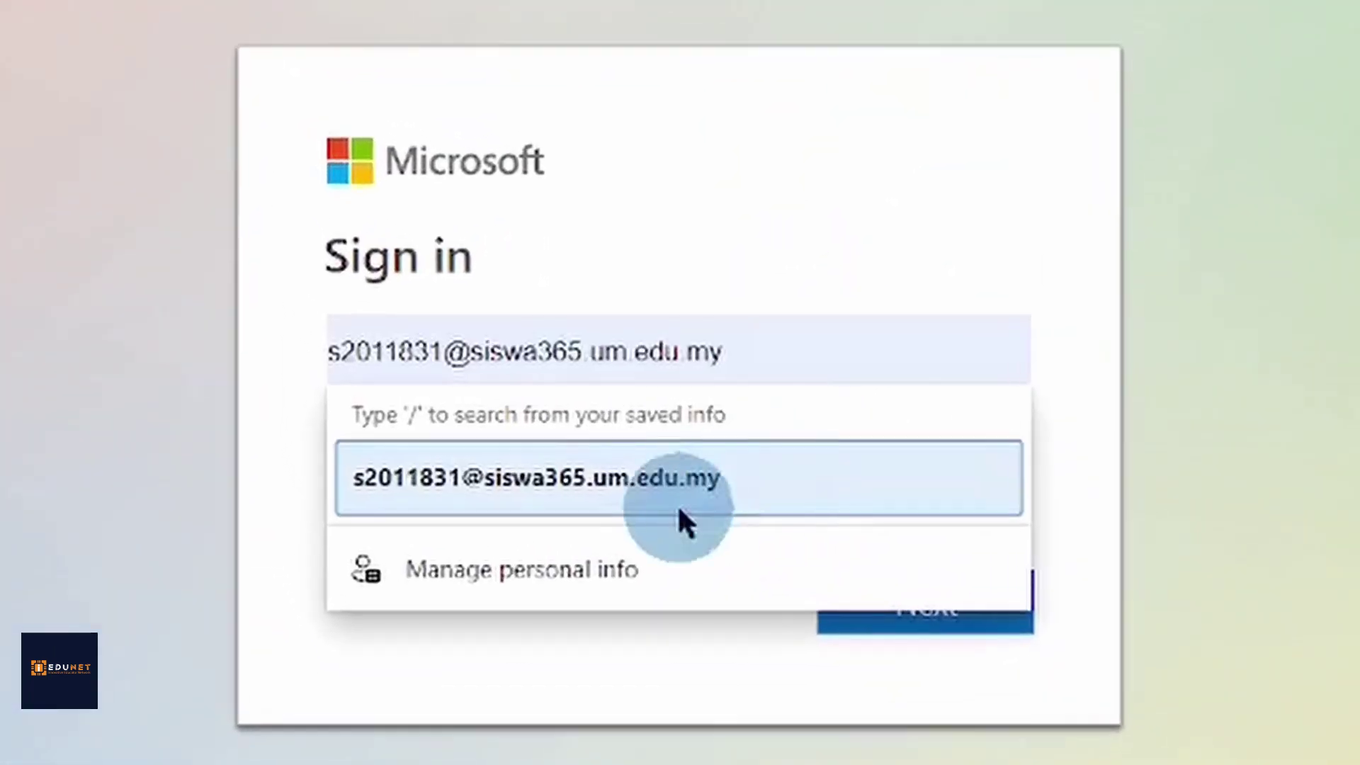
left_click(633, 459)
left_click(896, 604)
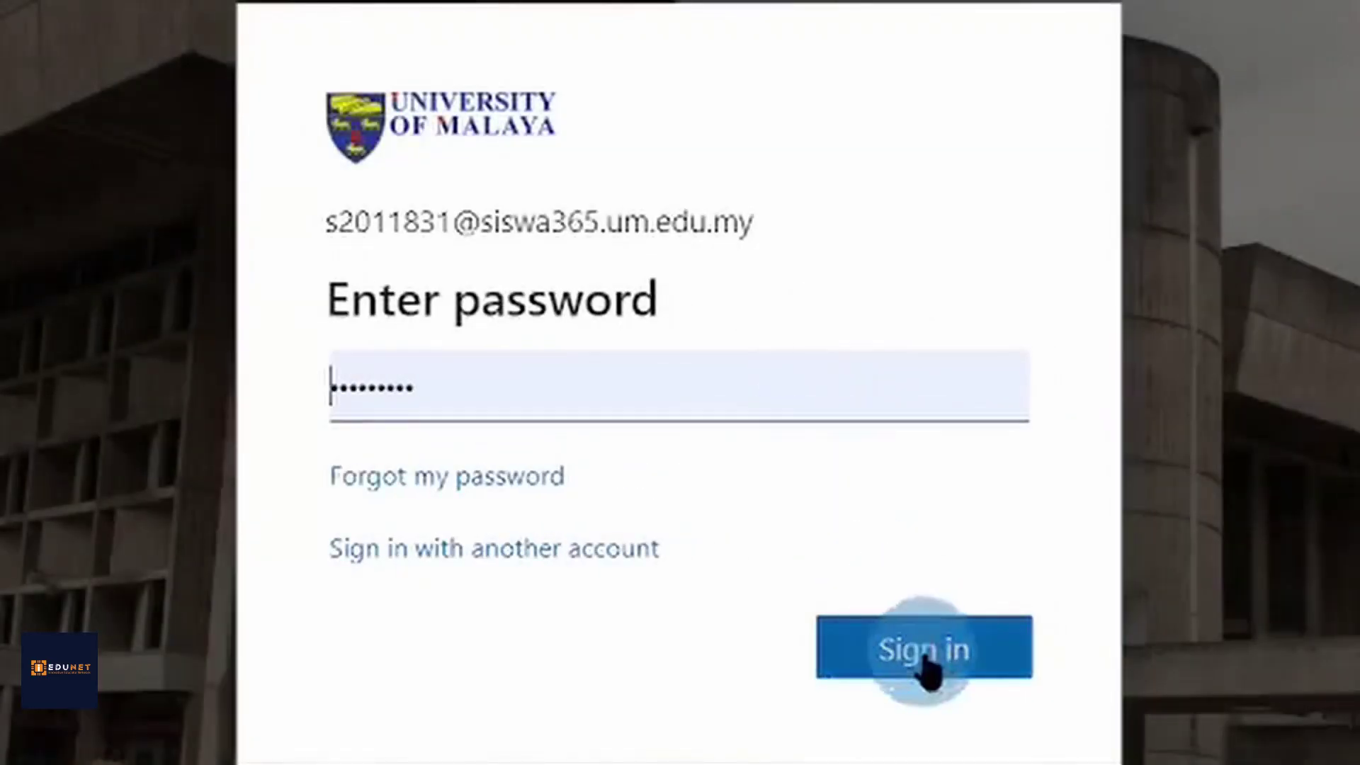
left_click(924, 660)
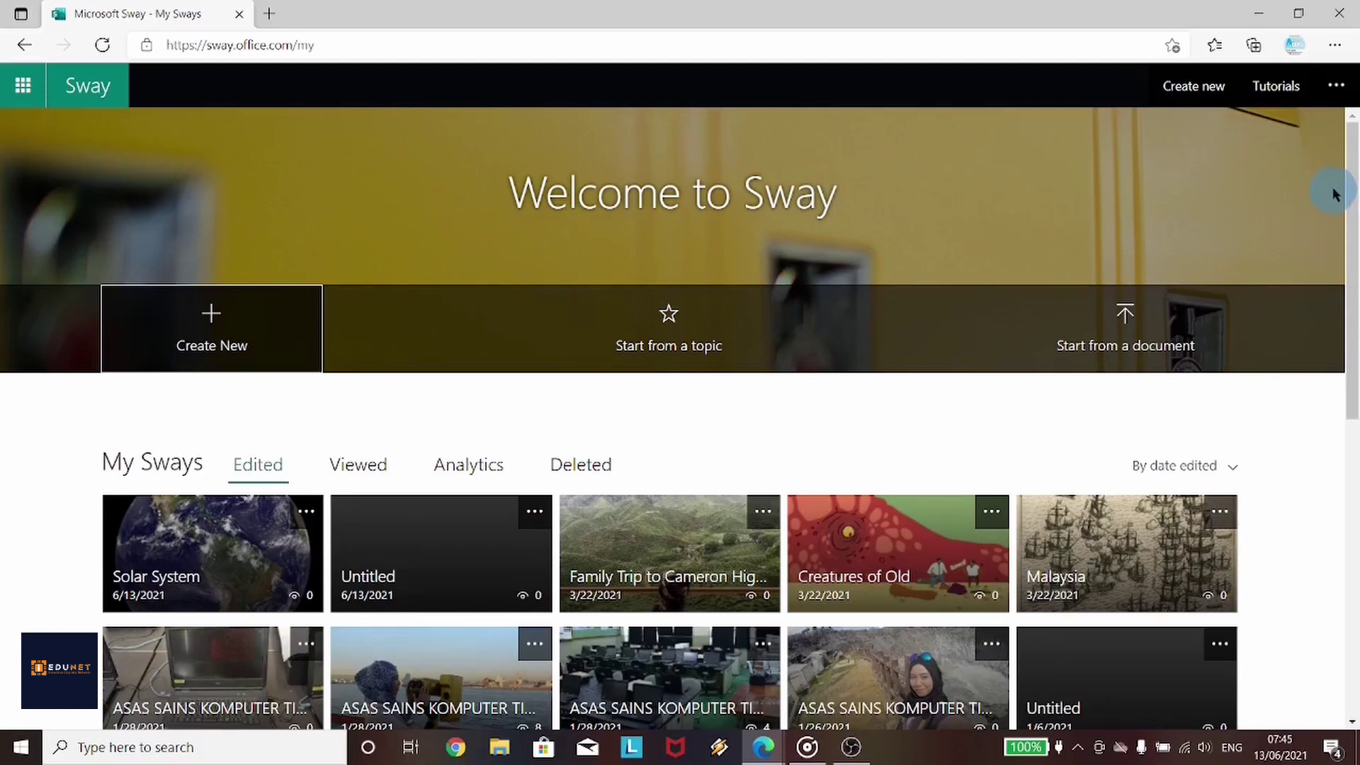
mouse_move(1351, 180)
left_mouse_down()
mouse_move(1357, 475)
mouse_move(1346, 154)
left_mouse_up()
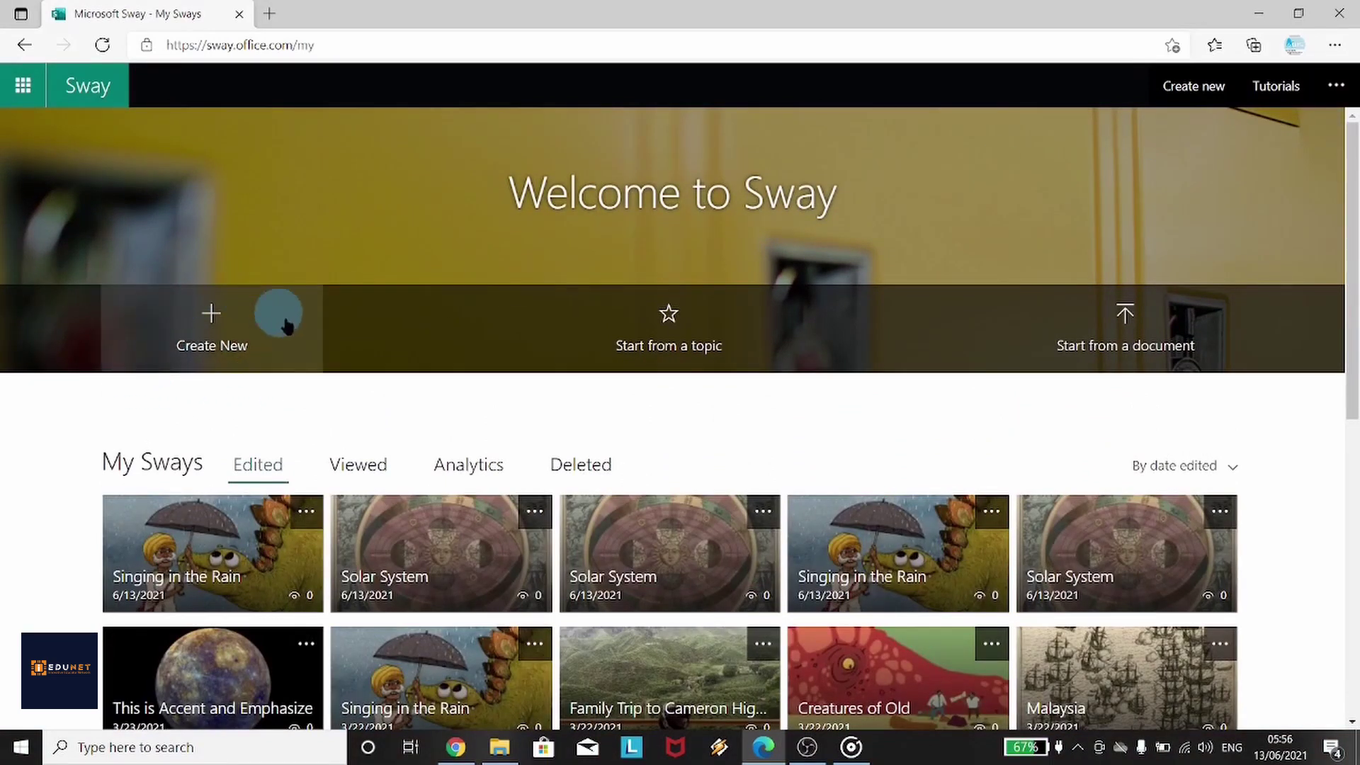
left_click(126, 321)
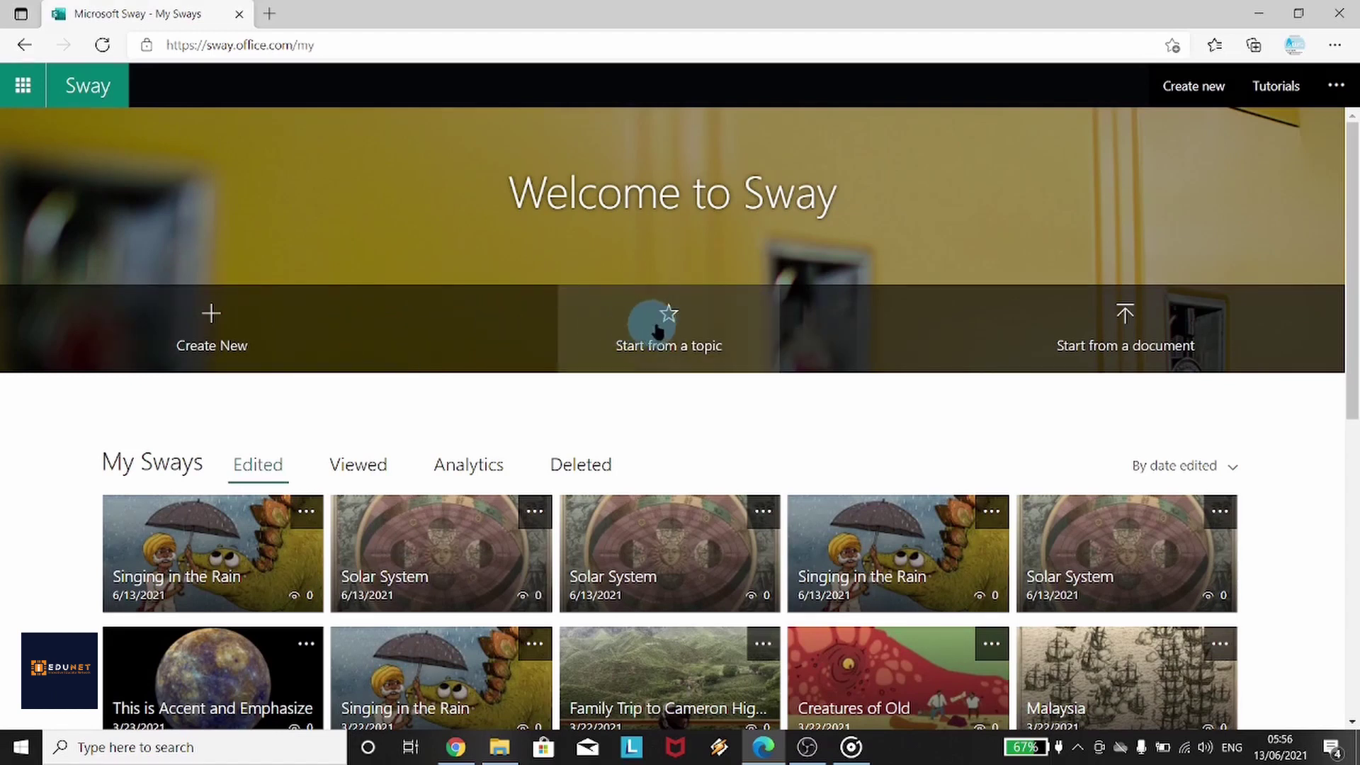
Start a Sway from the topic 'Solar System' and generate its outline
left_click(716, 329)
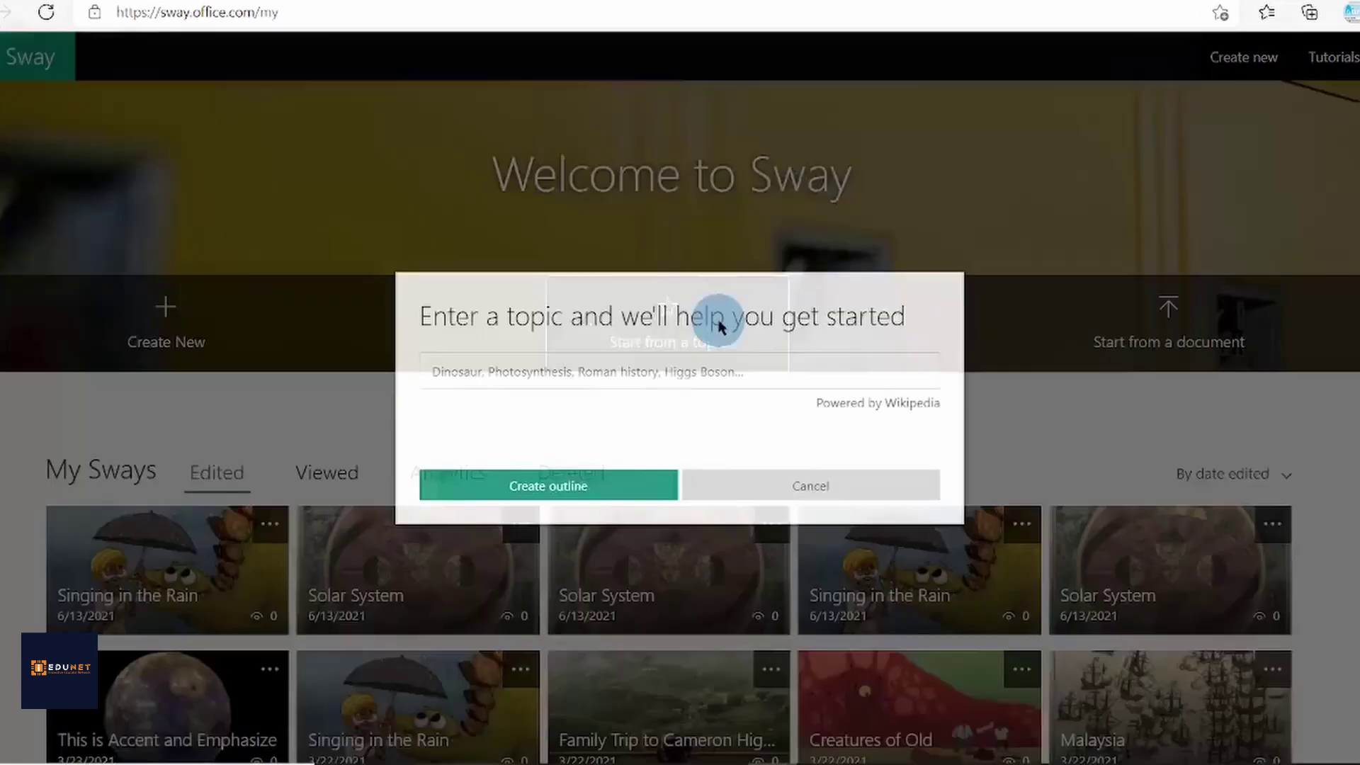
type("Solar ")
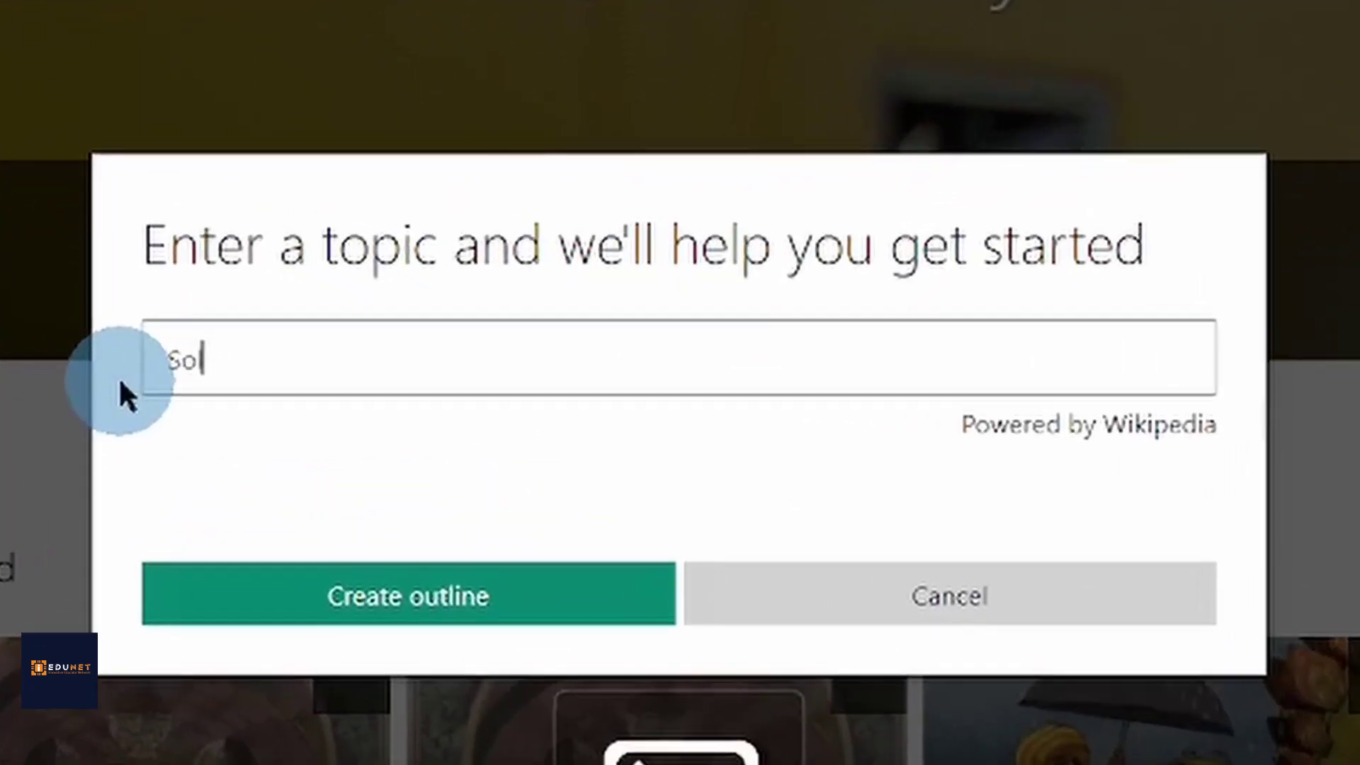
type("System")
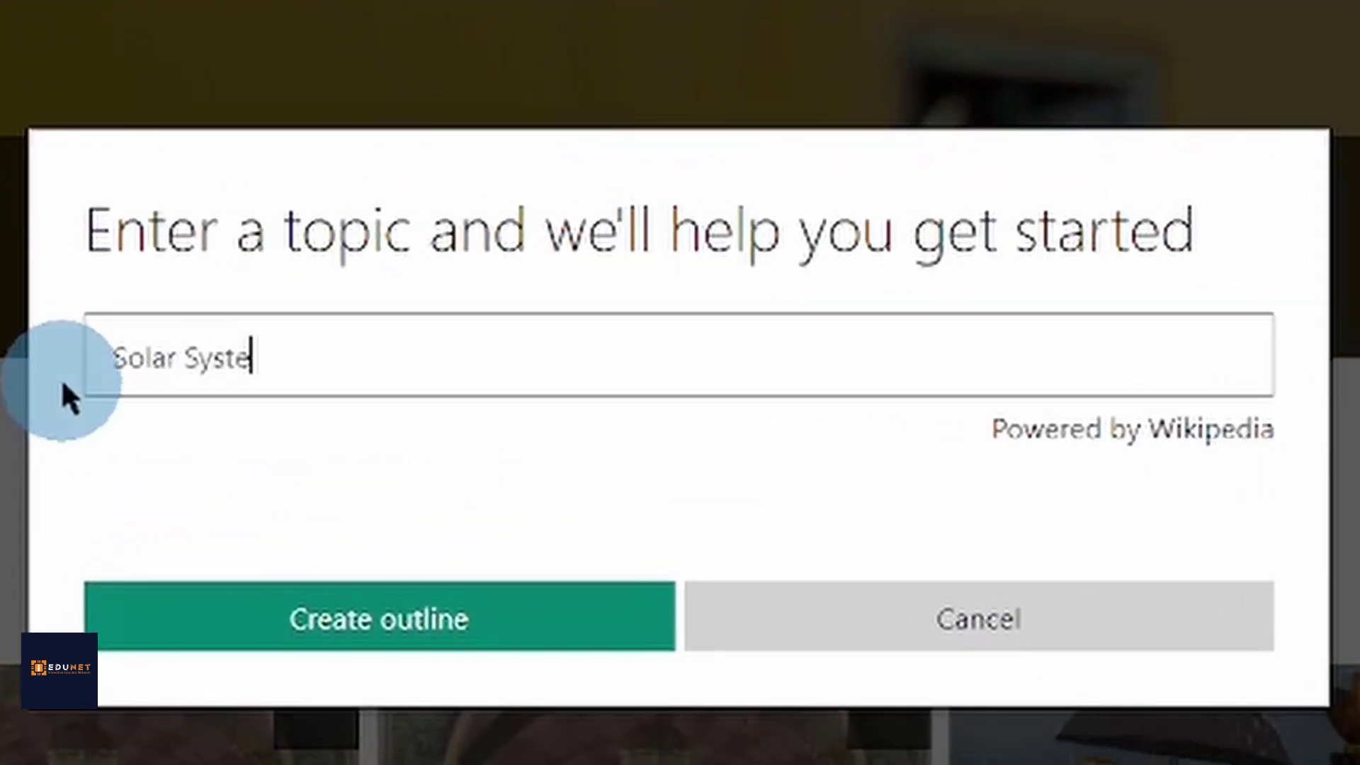
left_click(577, 630)
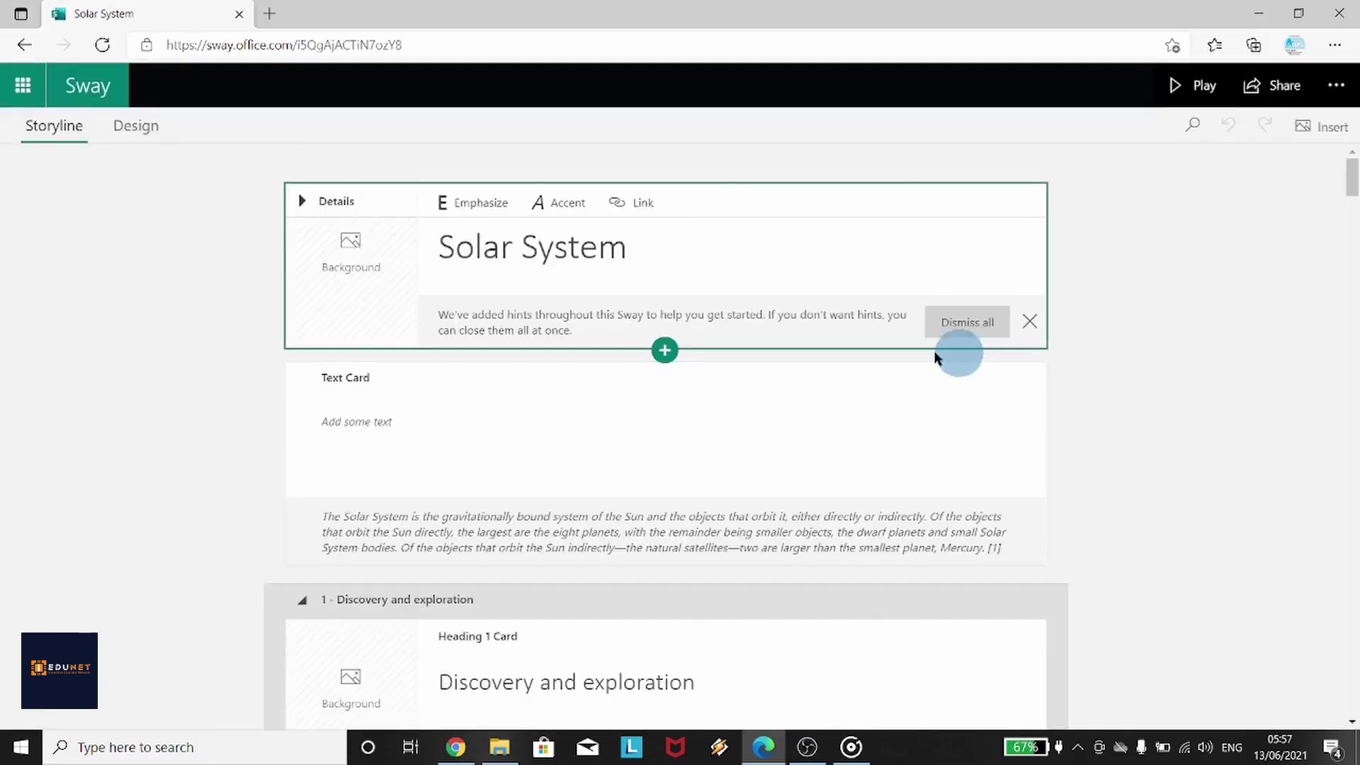
Review the Solar System Storyline and Design preview, then return to My Sways
left_click_drag(1352, 194, 1353, 709)
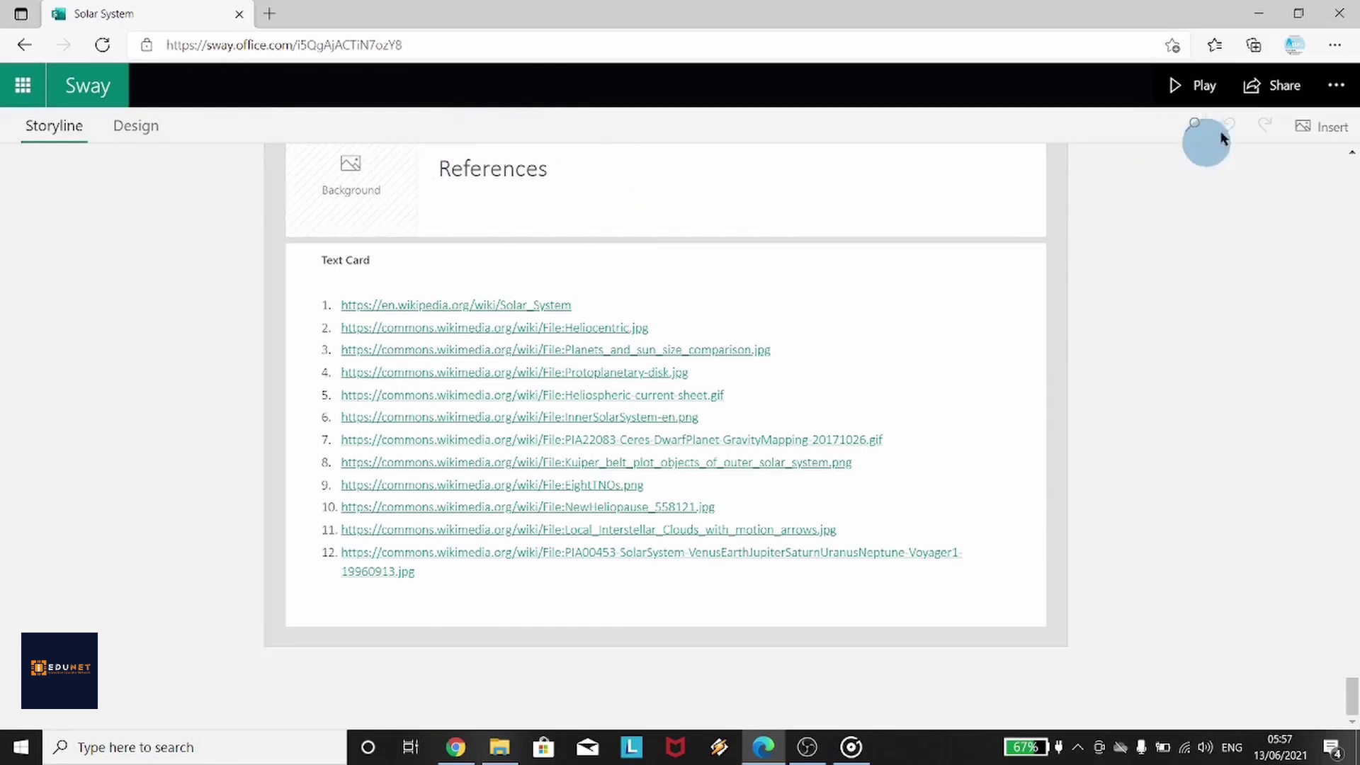
left_click(1204, 85)
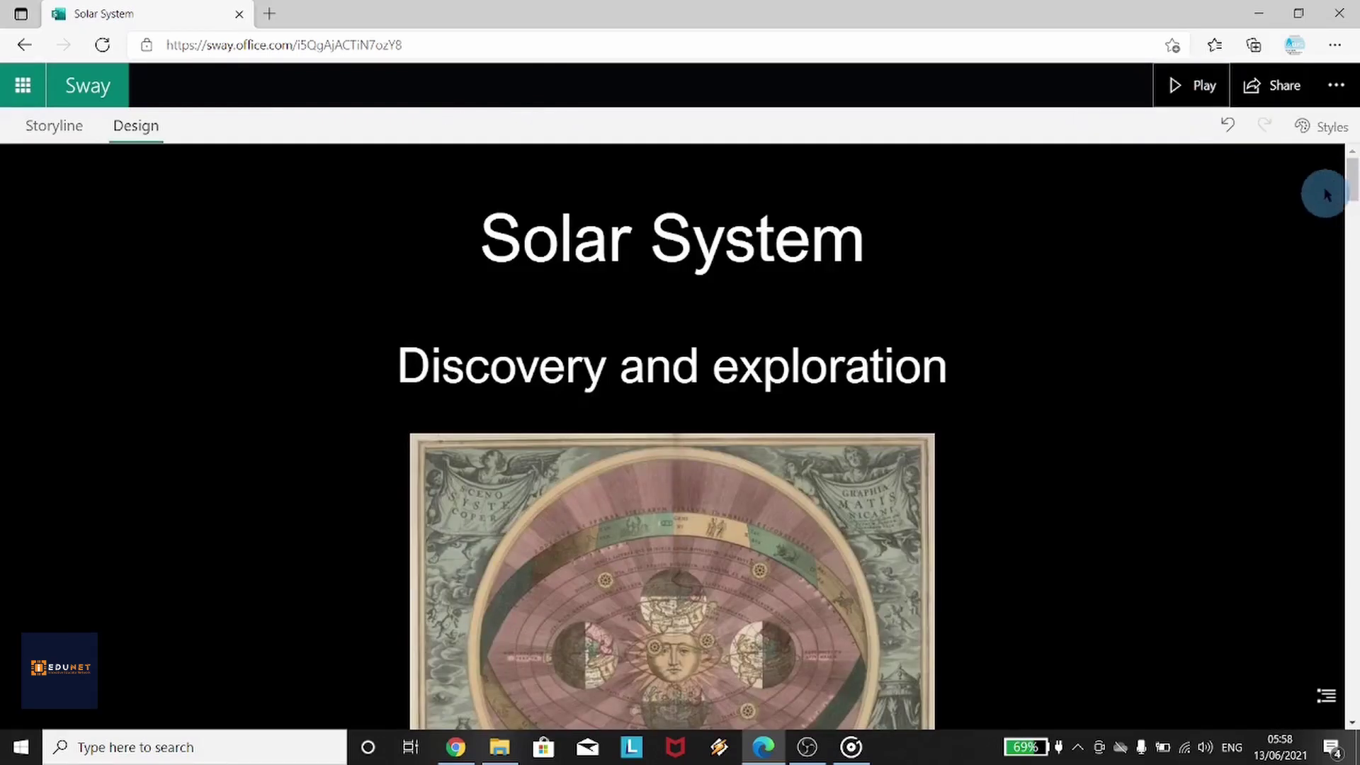
left_click_drag(1353, 186, 1353, 274)
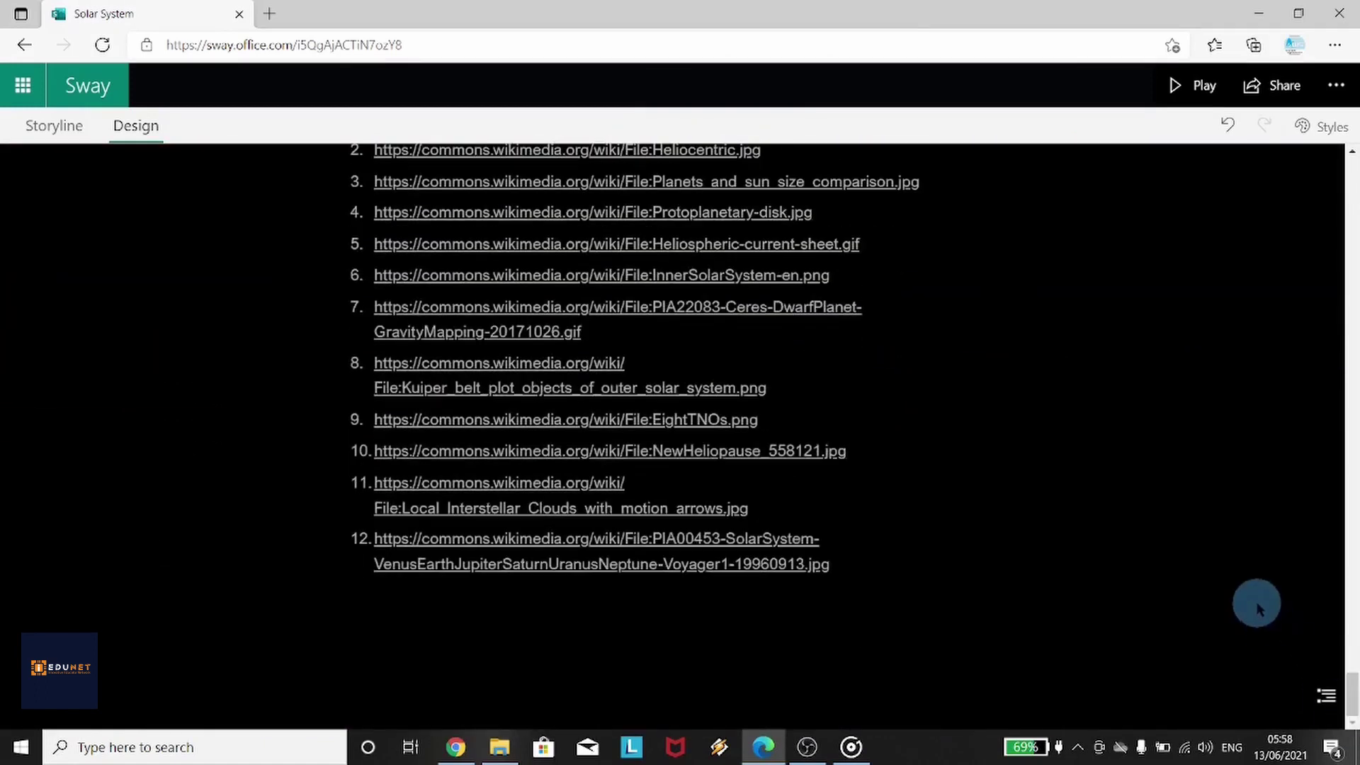
scroll(1041, 425, "up", 5)
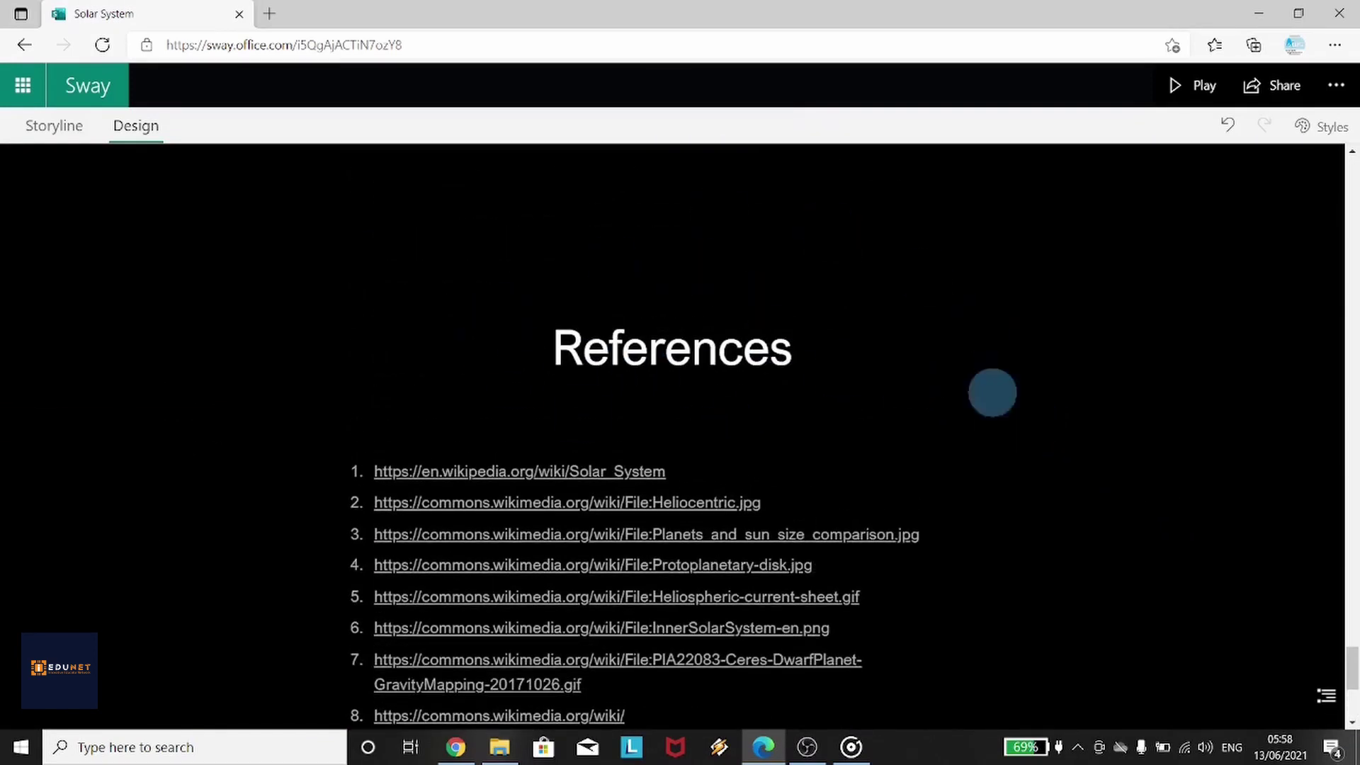
key("alt+Left")
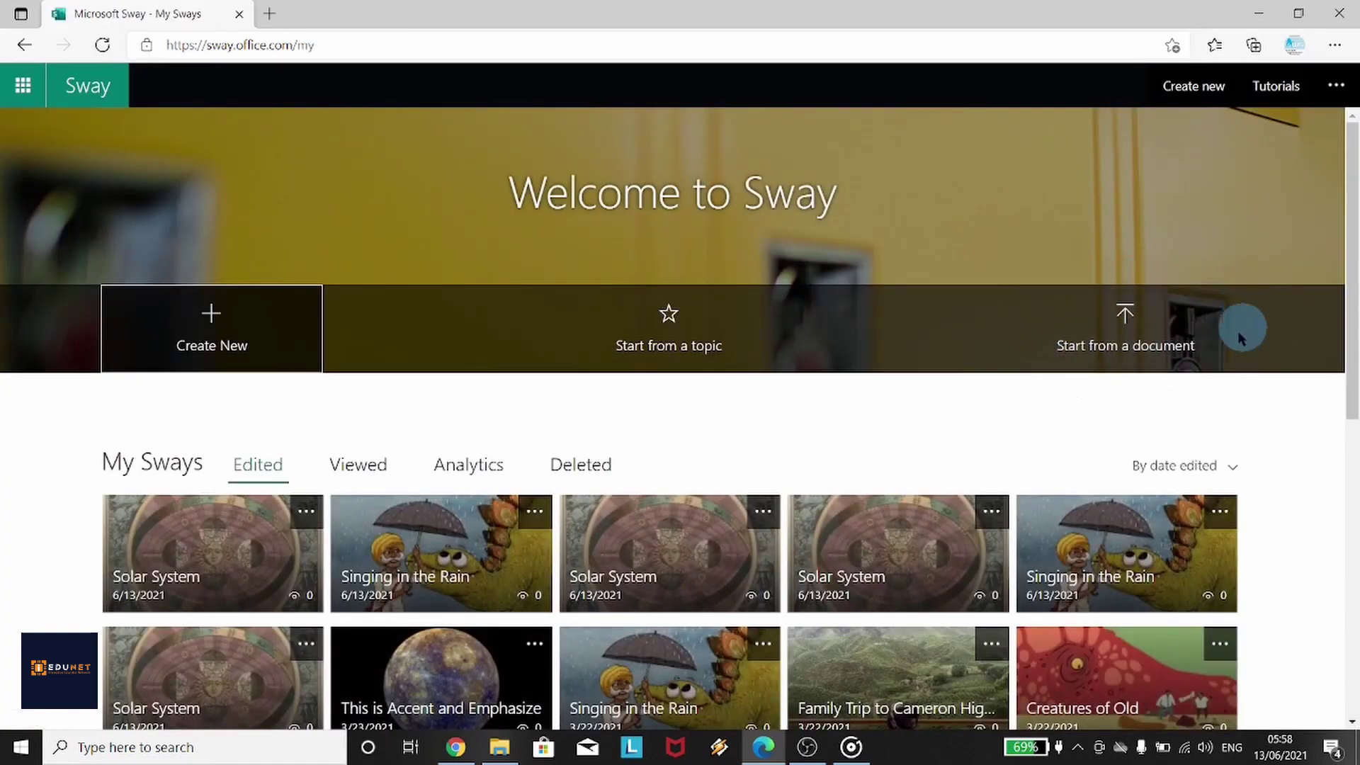
Play and scroll through the Singing in the Rain PDF Sway, then create a blank Sway
left_click(1198, 322)
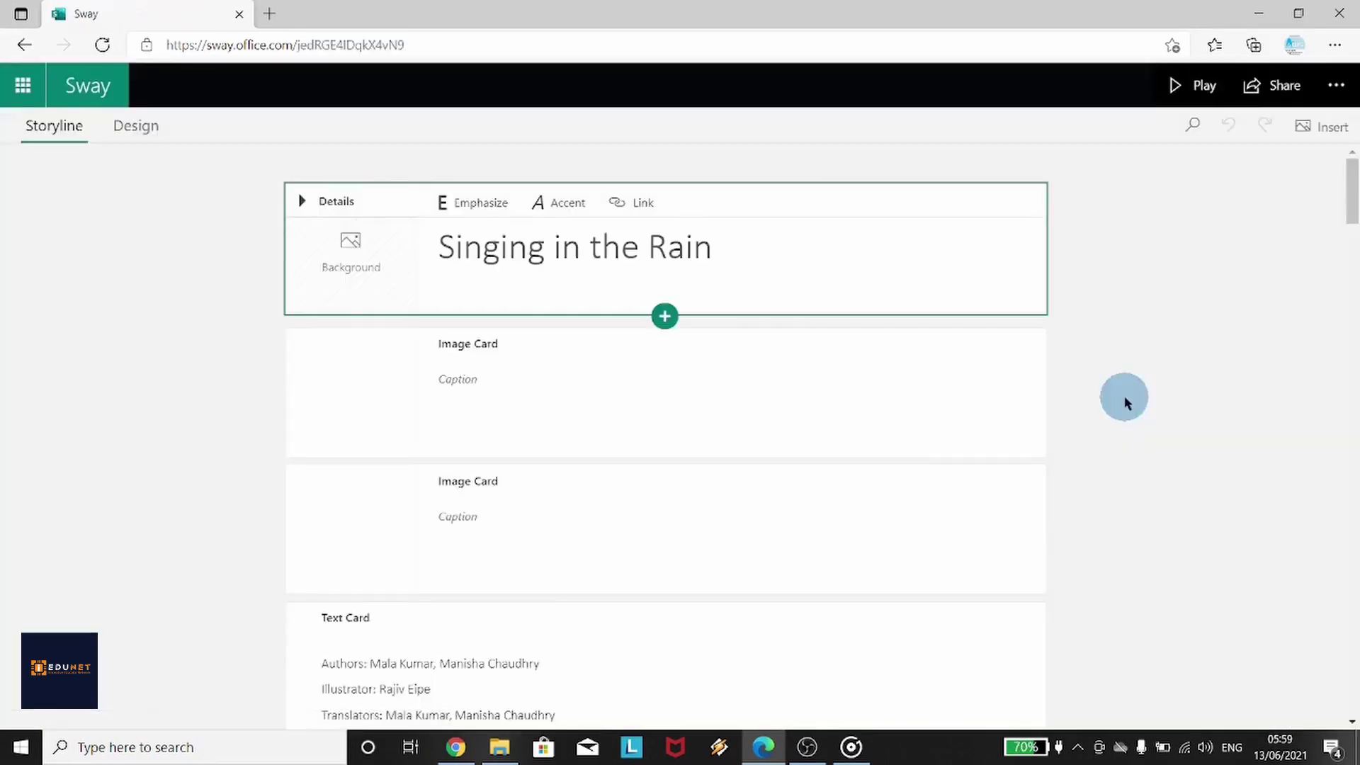
left_click(1204, 102)
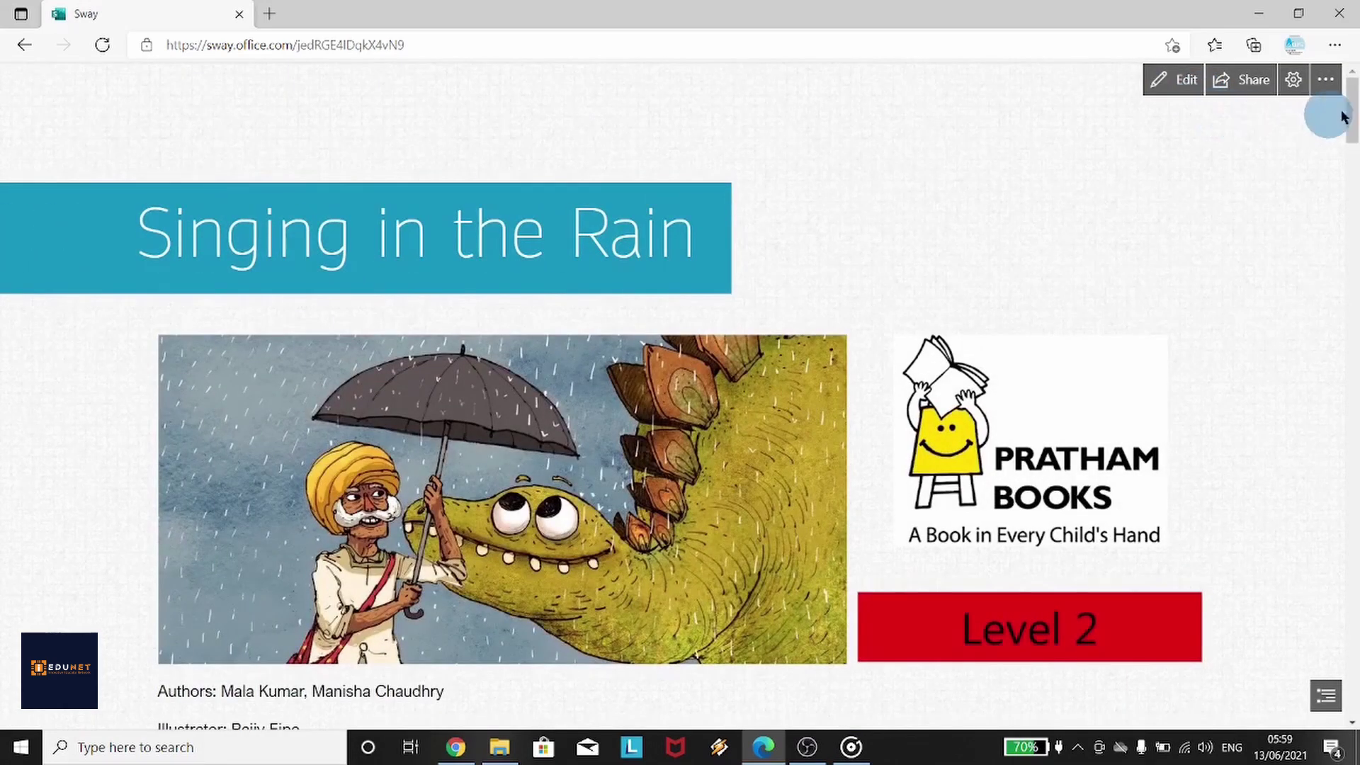
left_click_drag(1354, 110, 1354, 666)
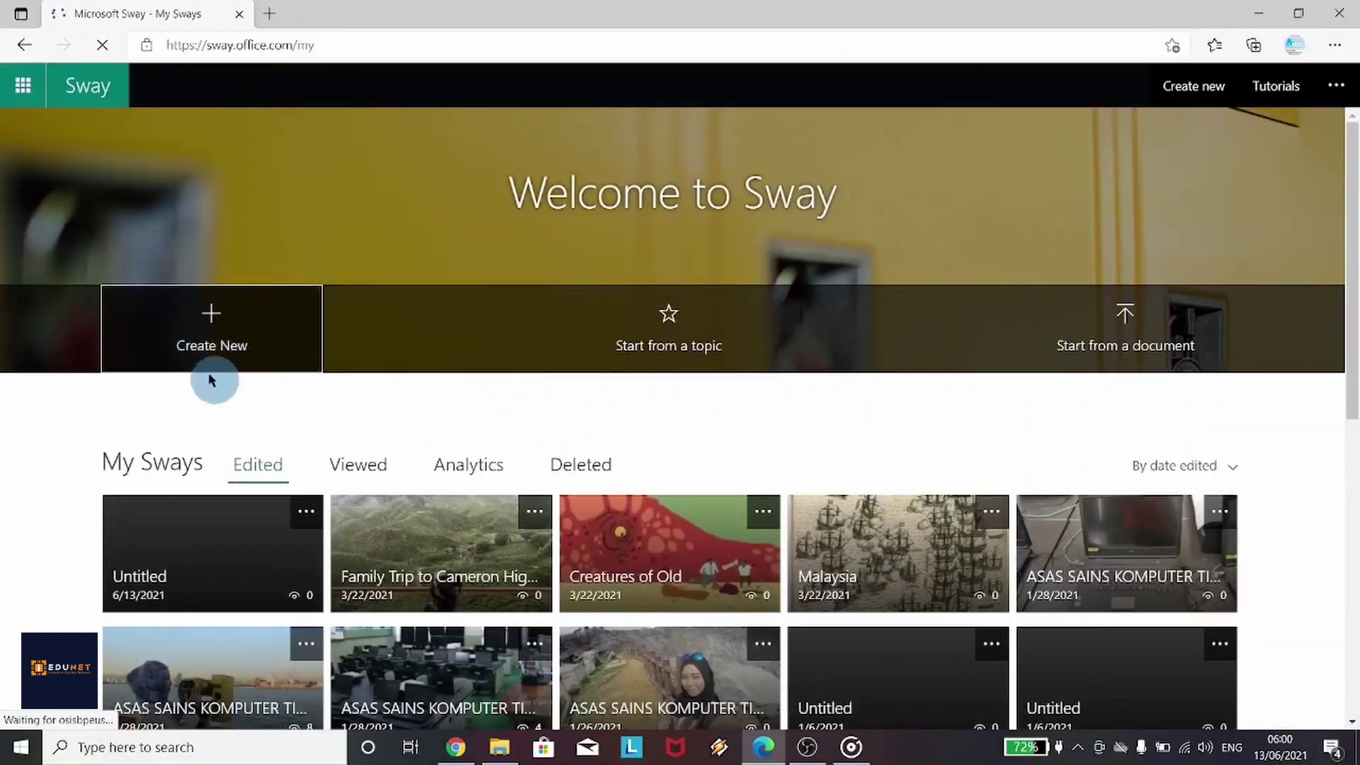
left_click(278, 327)
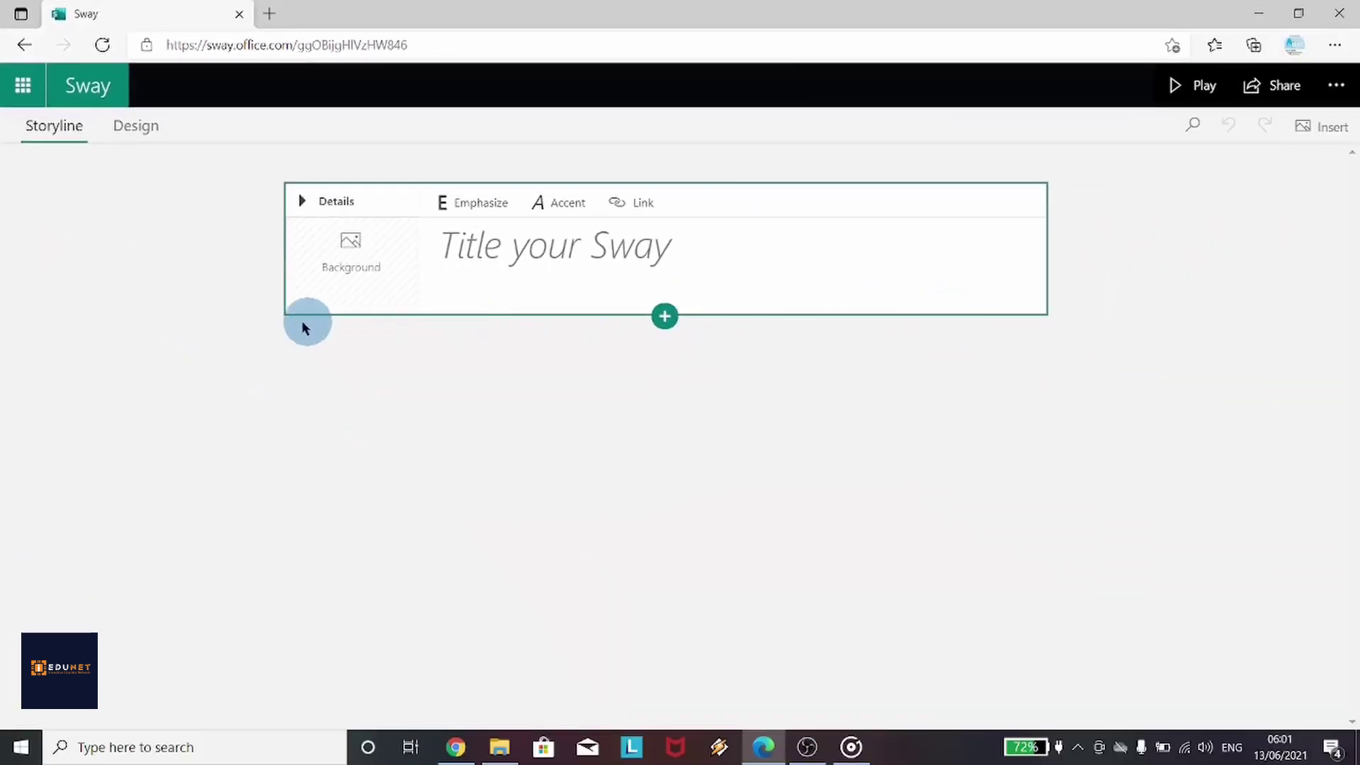
Title the Sway 'Solar System' and add a text card reading 'The Planet'
left_click(513, 246)
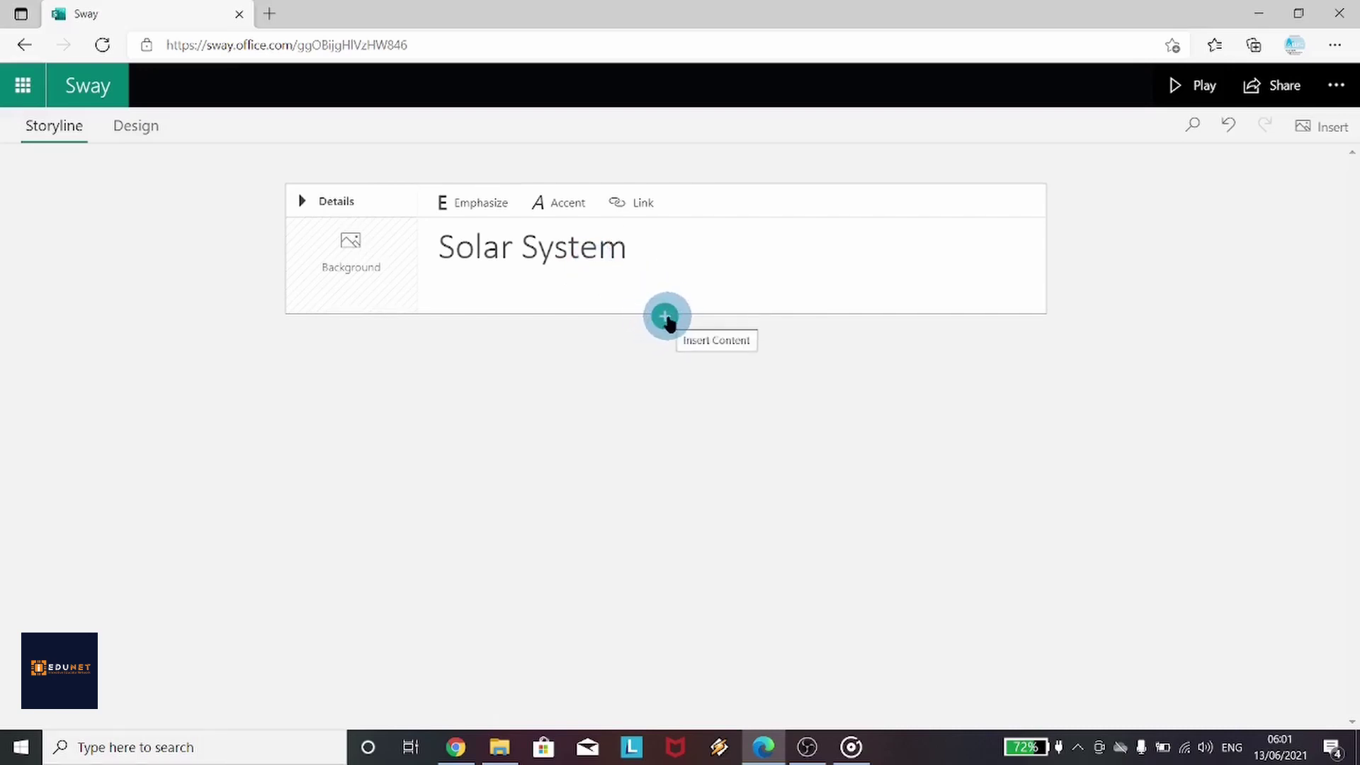
left_click(665, 317)
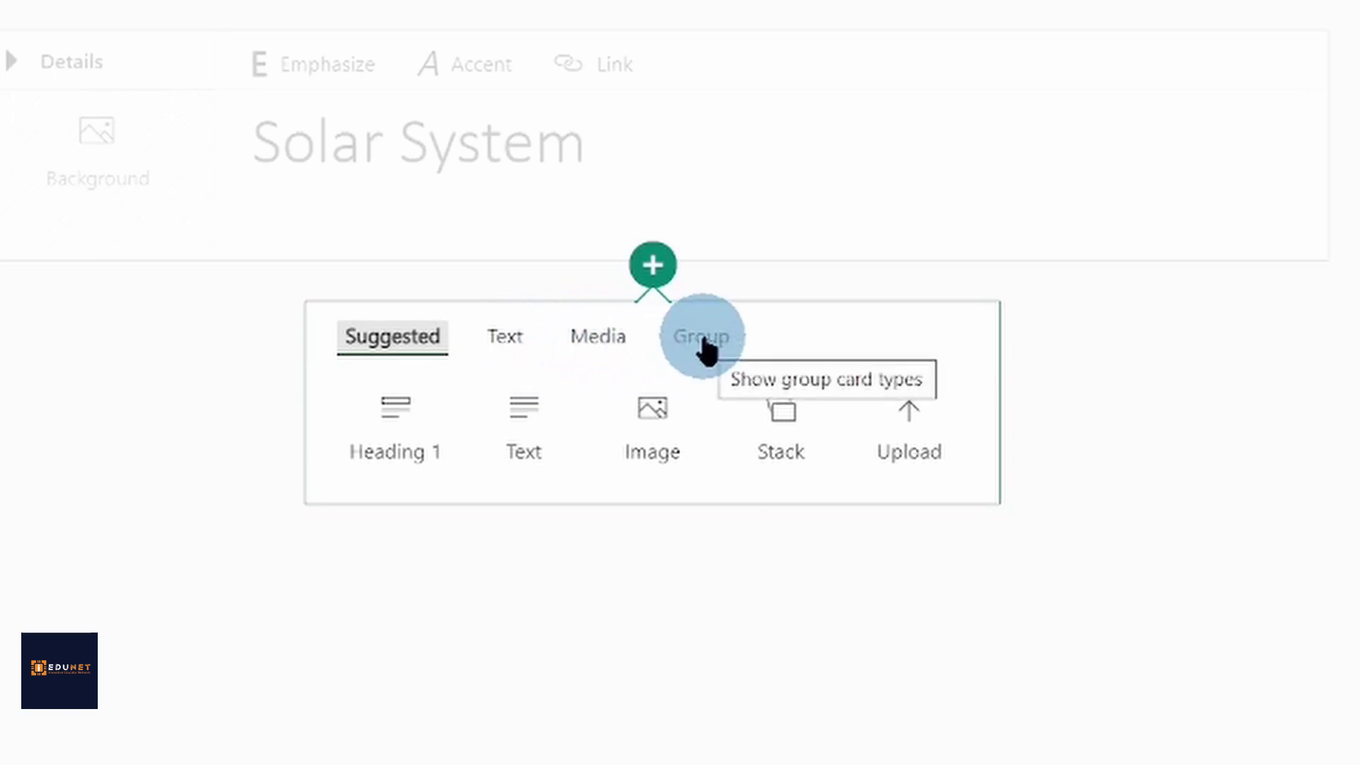
left_click(547, 421)
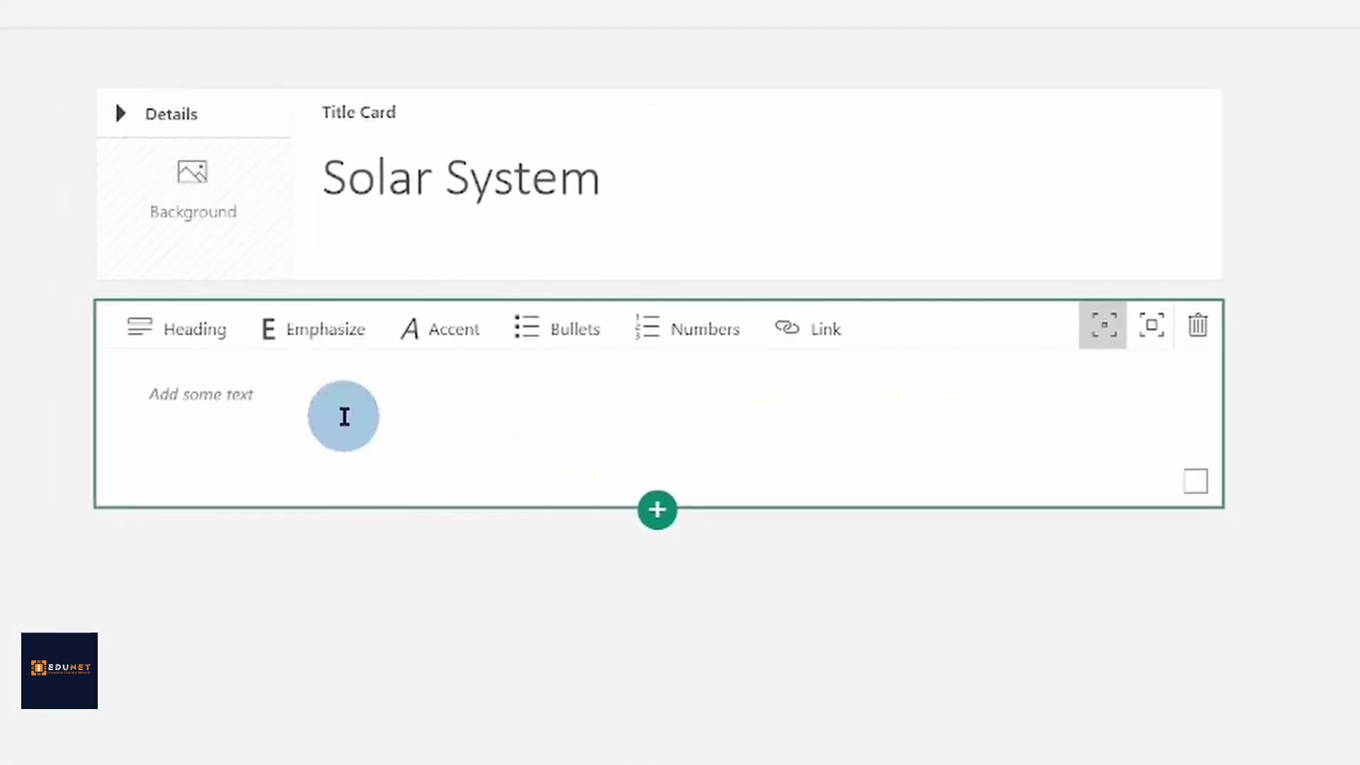
left_click(343, 416)
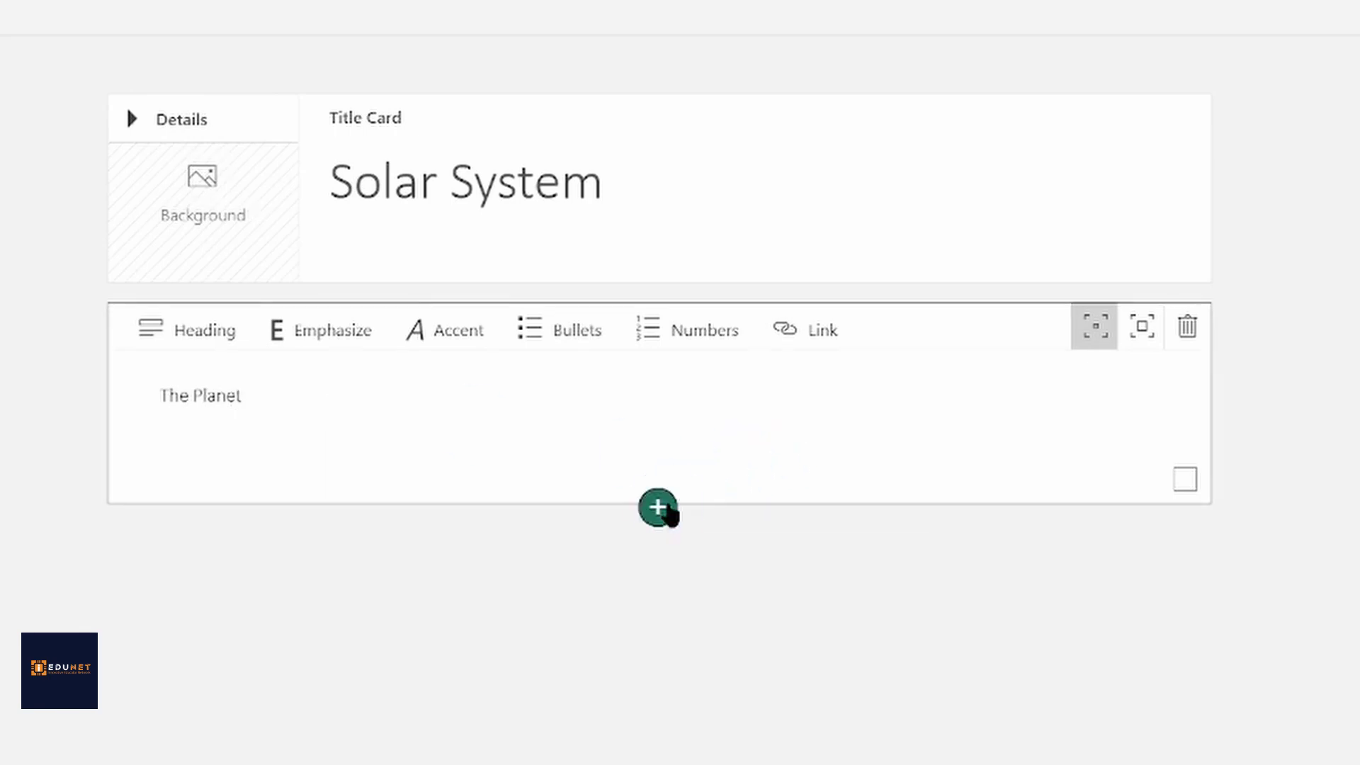
Add an empty image card below 'The Planet' text card
left_click(658, 507)
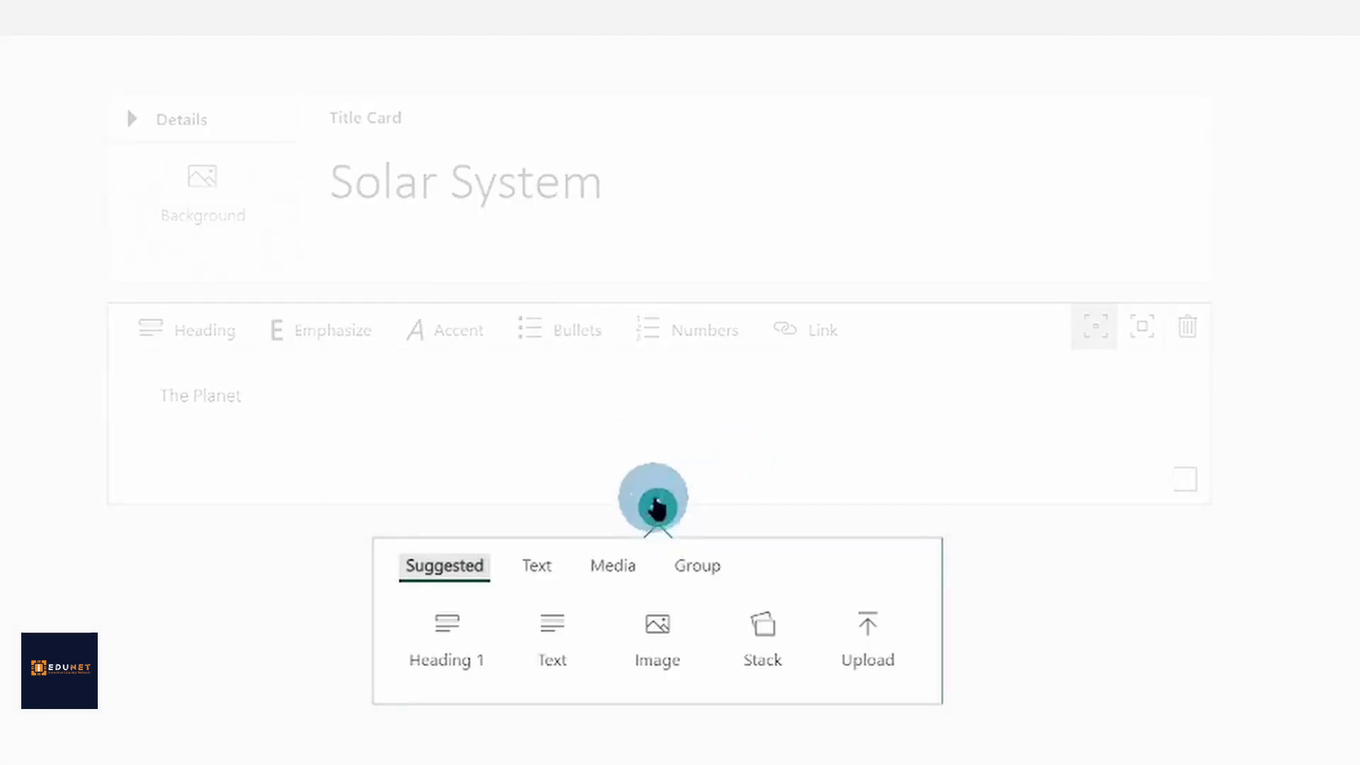
left_click(620, 575)
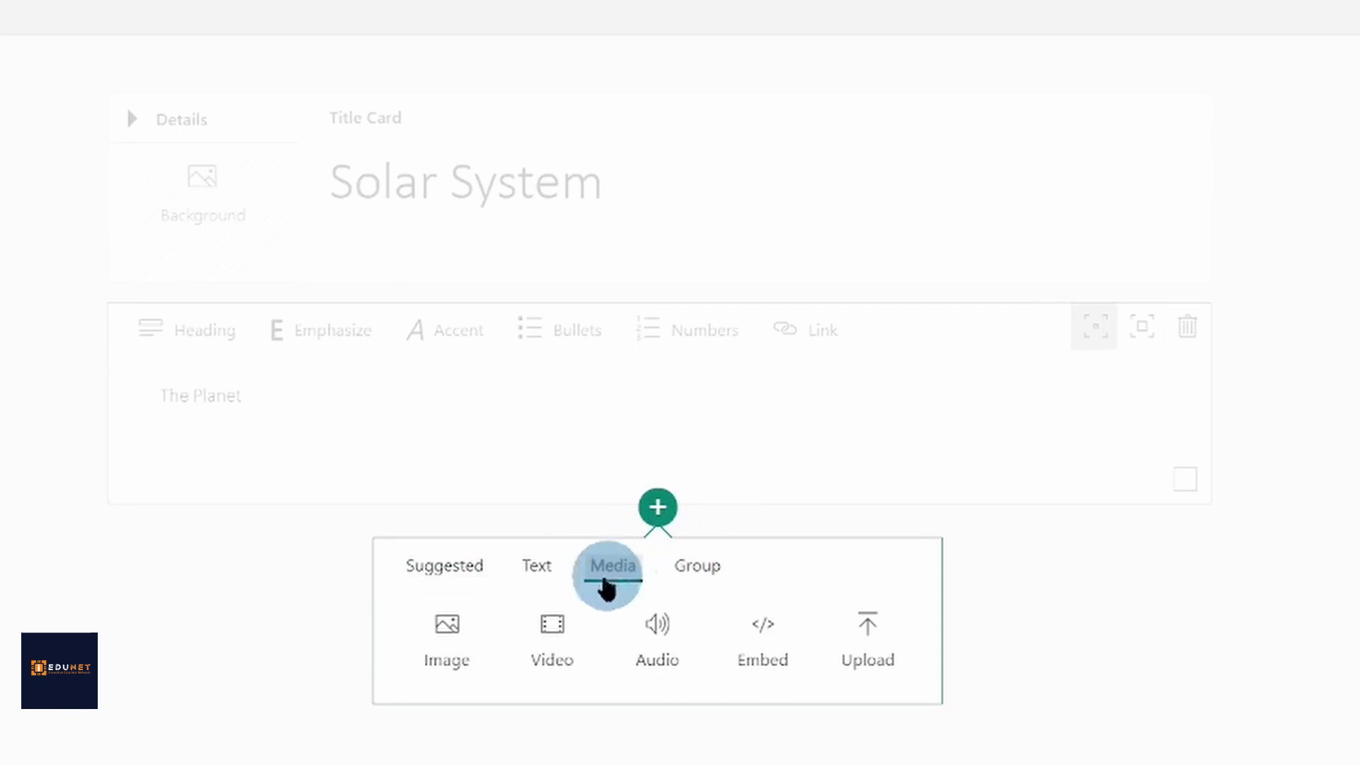
left_click(440, 653)
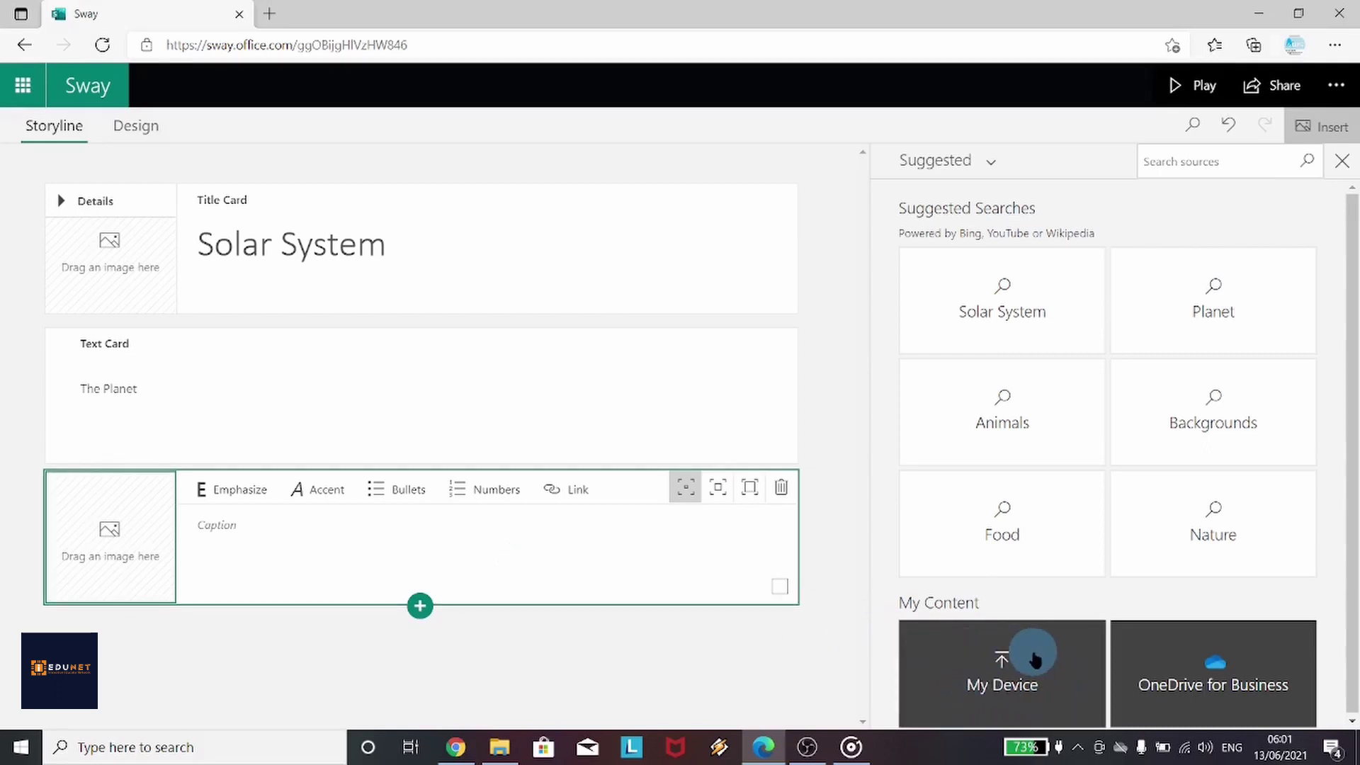
Upload all nine planet images, Earth through Venus, from the Space folder
left_click(1034, 659)
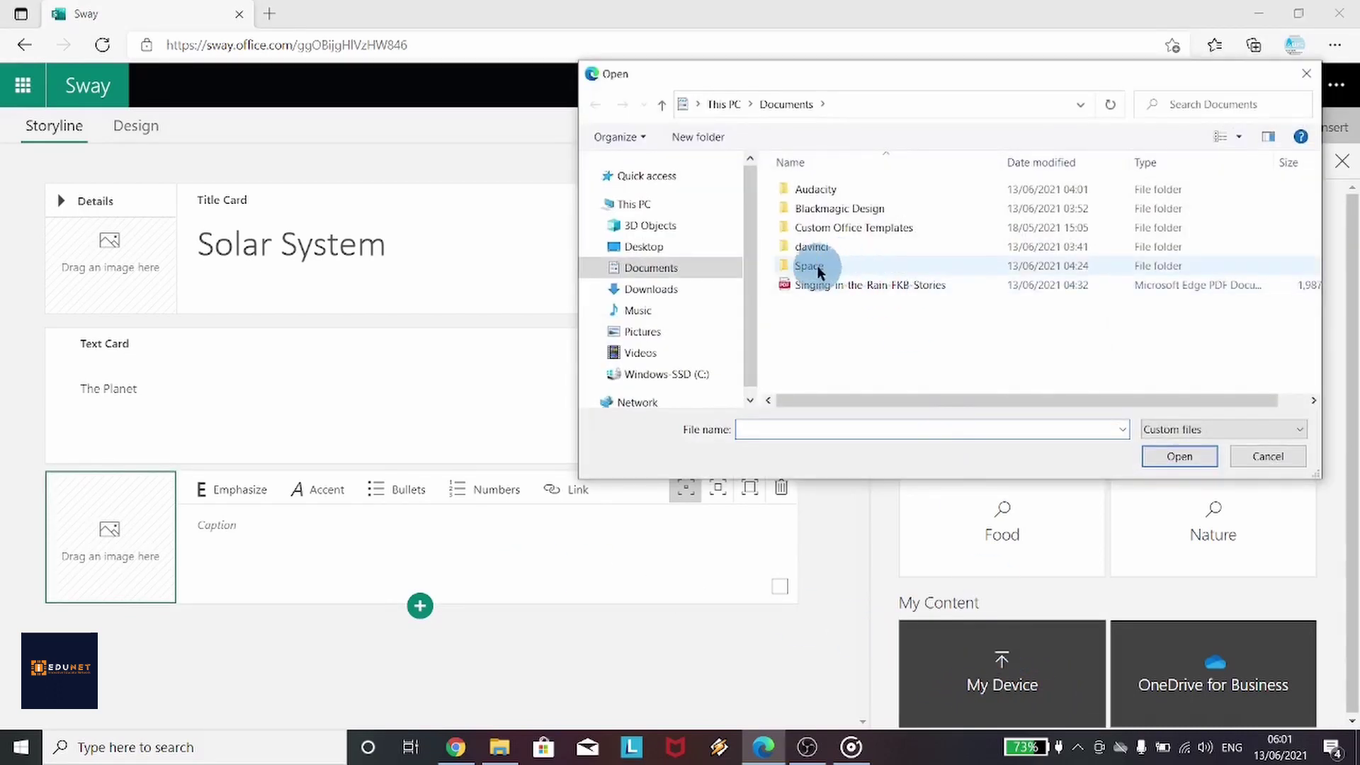
double_click(815, 267)
left_click(817, 251)
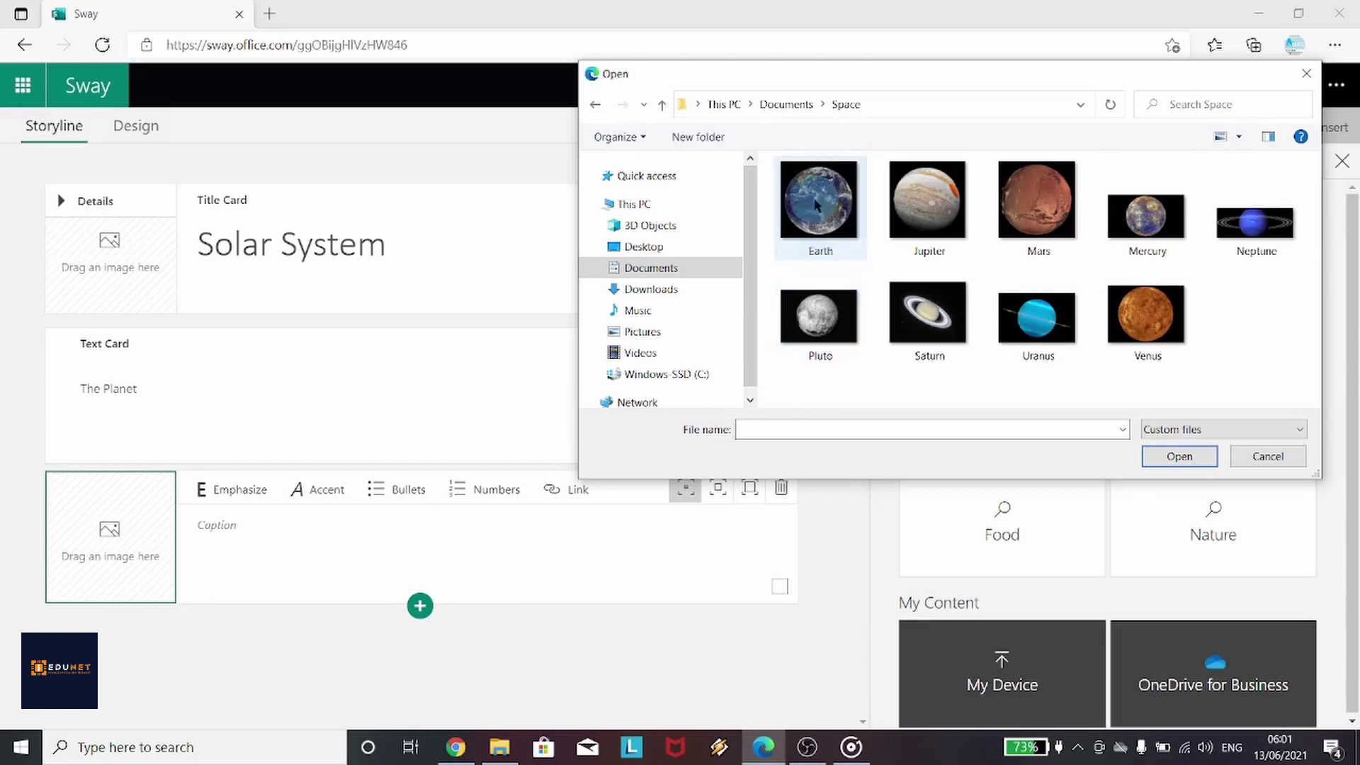
left_click(1138, 317, "shift")
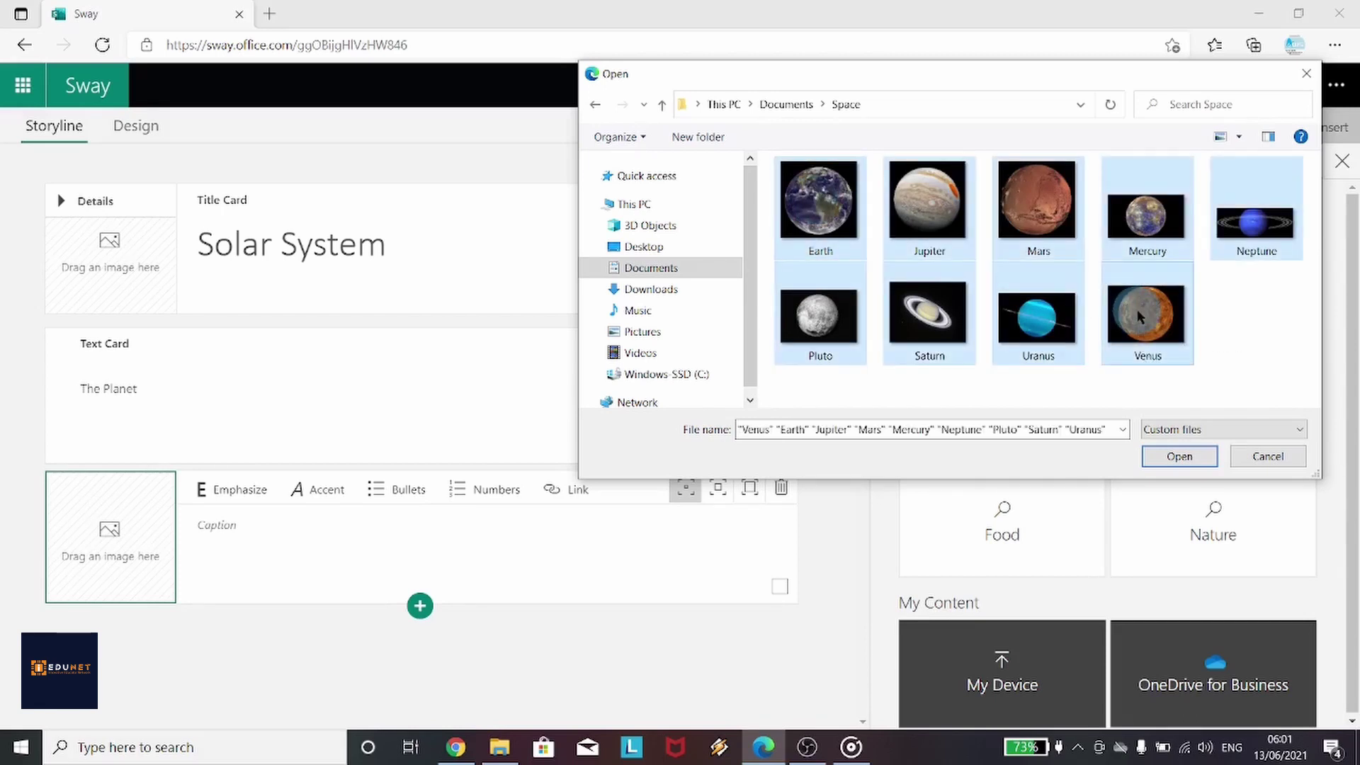
left_click(1181, 457)
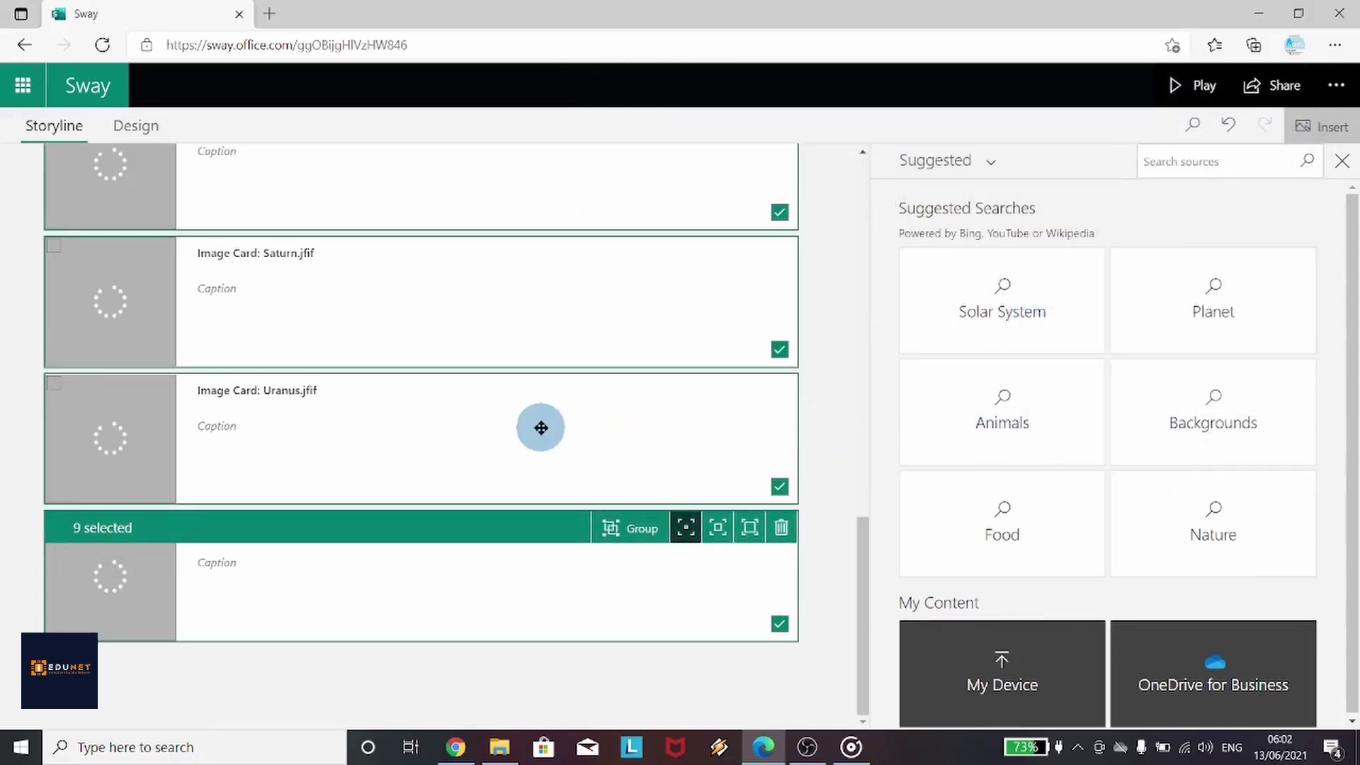
Insert a Comparison group after the planet image cards
left_click(429, 648)
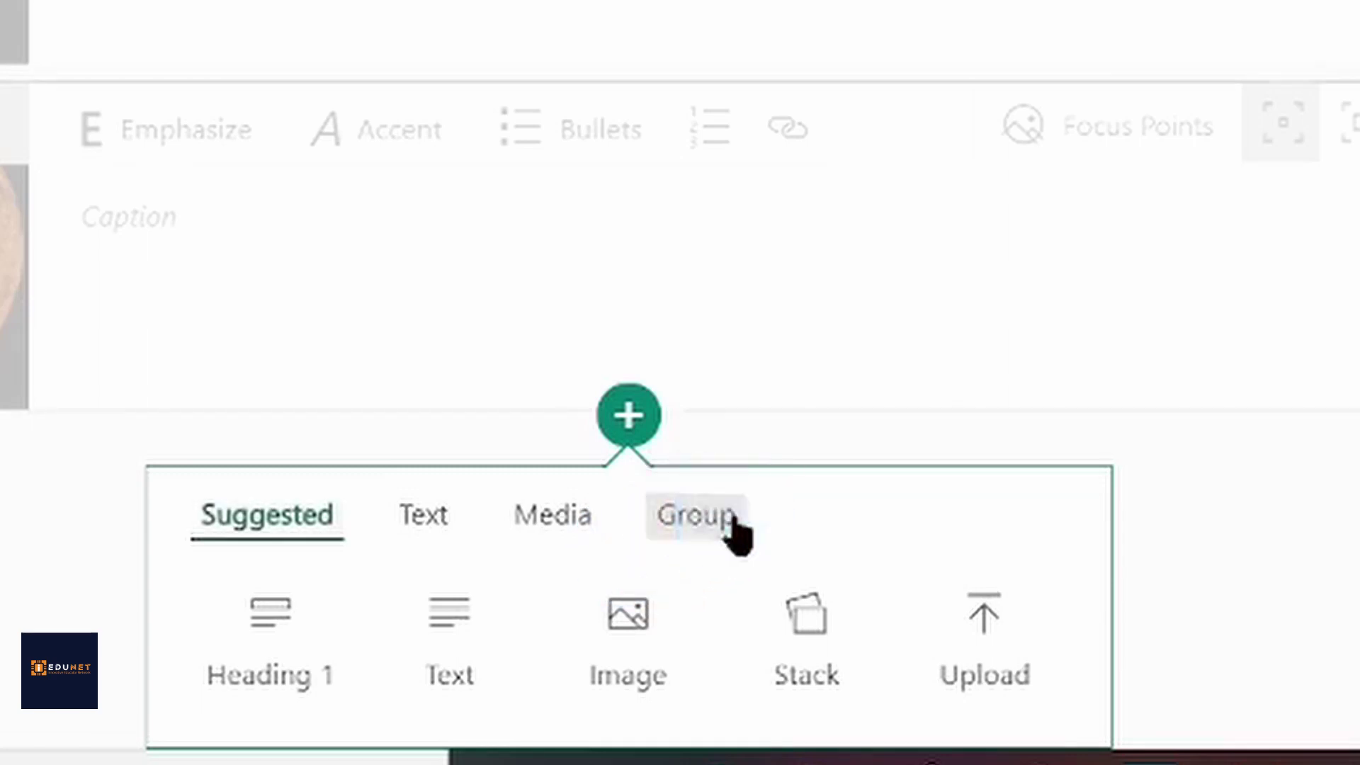
left_click(708, 518)
left_click(646, 627)
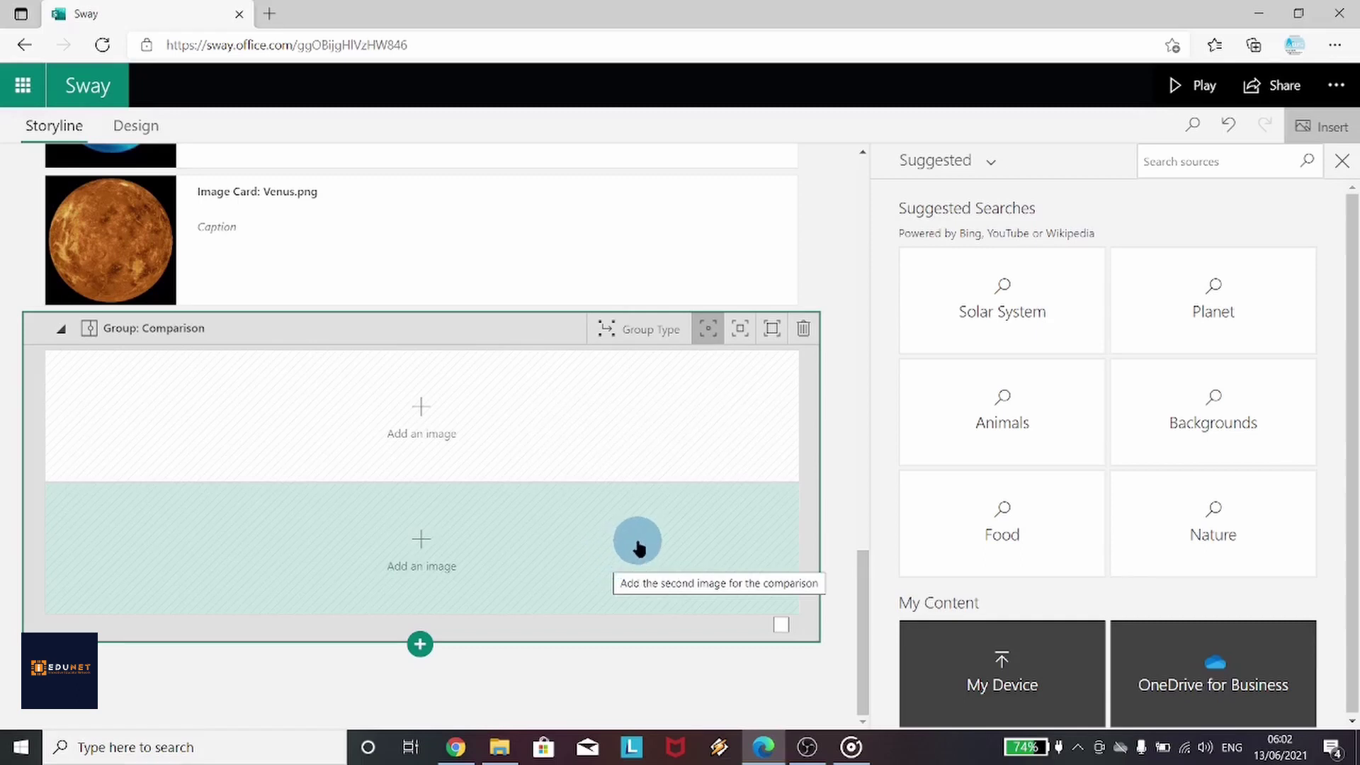
Fill the comparison with the Mars and Mercury images from the Space folder
left_click(457, 428)
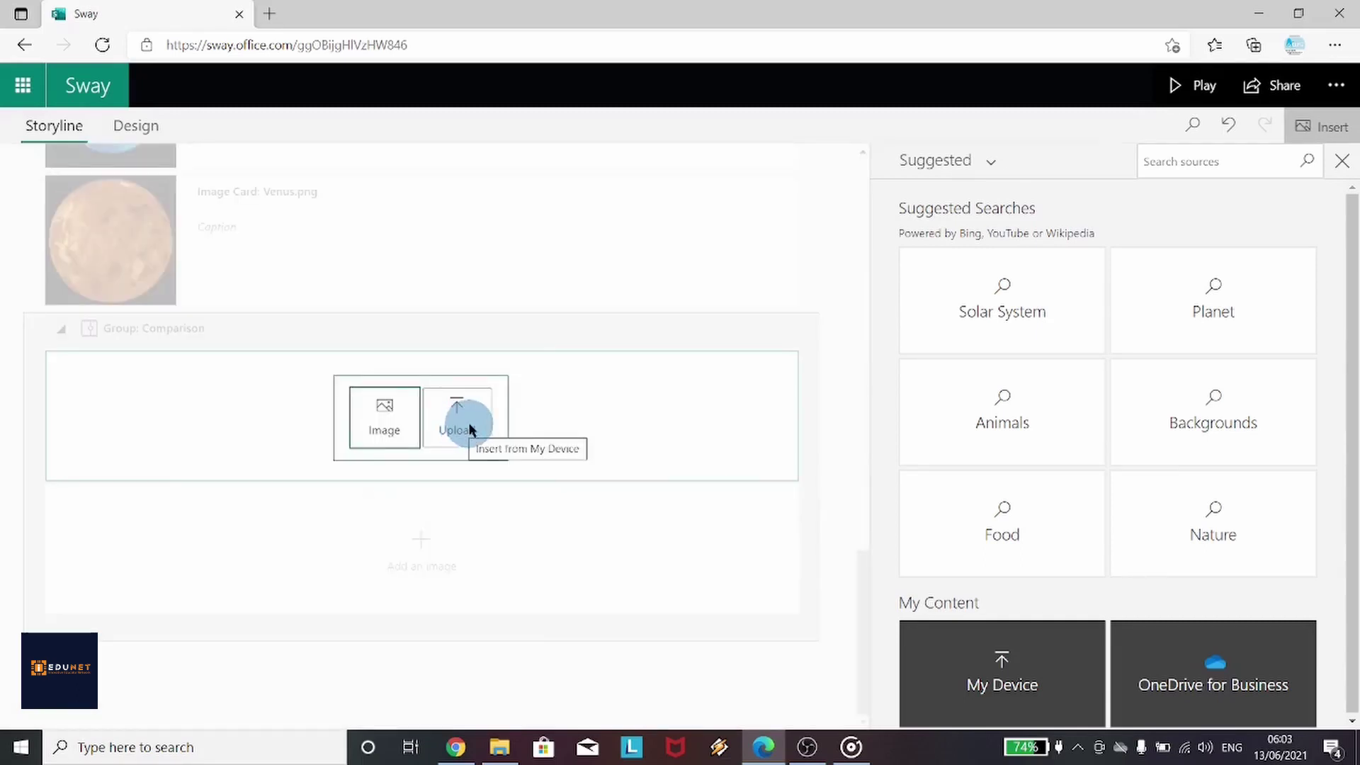
left_click(476, 429)
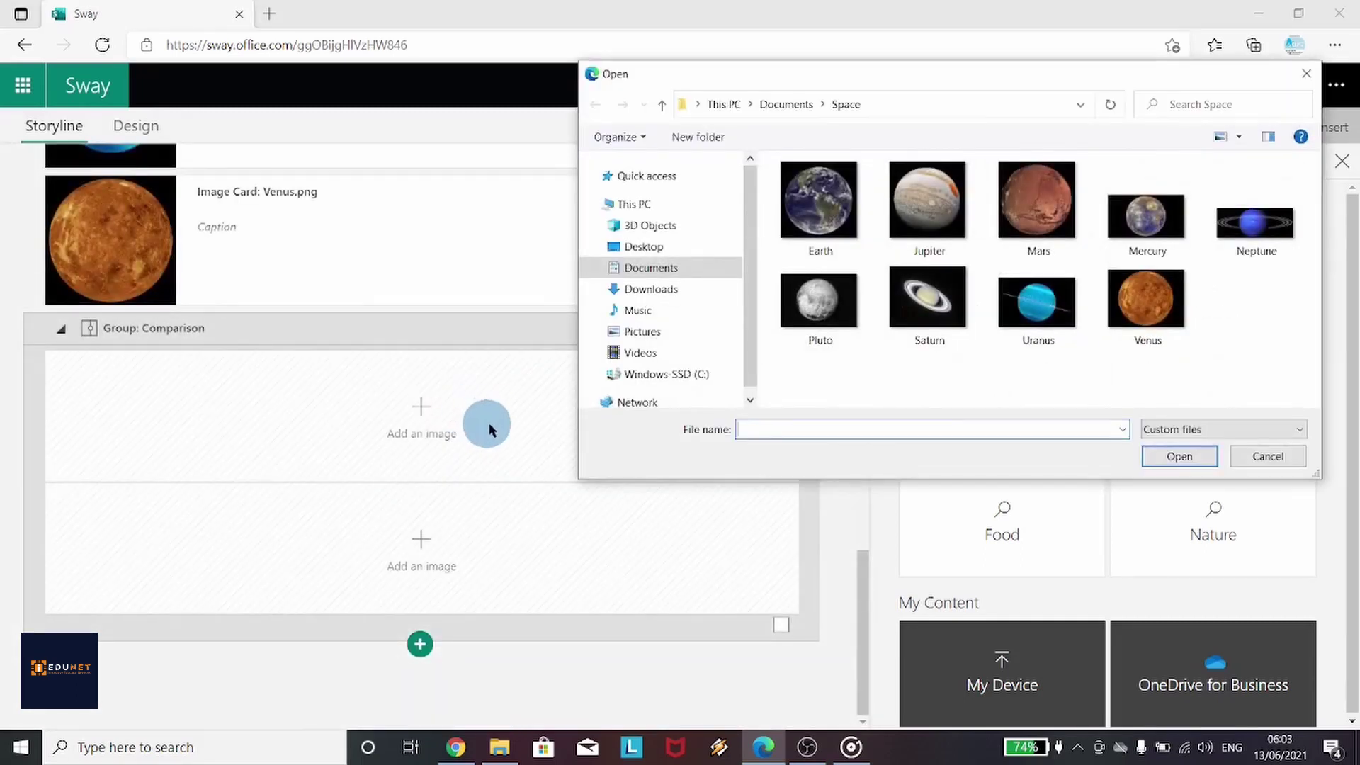
left_click(1041, 216)
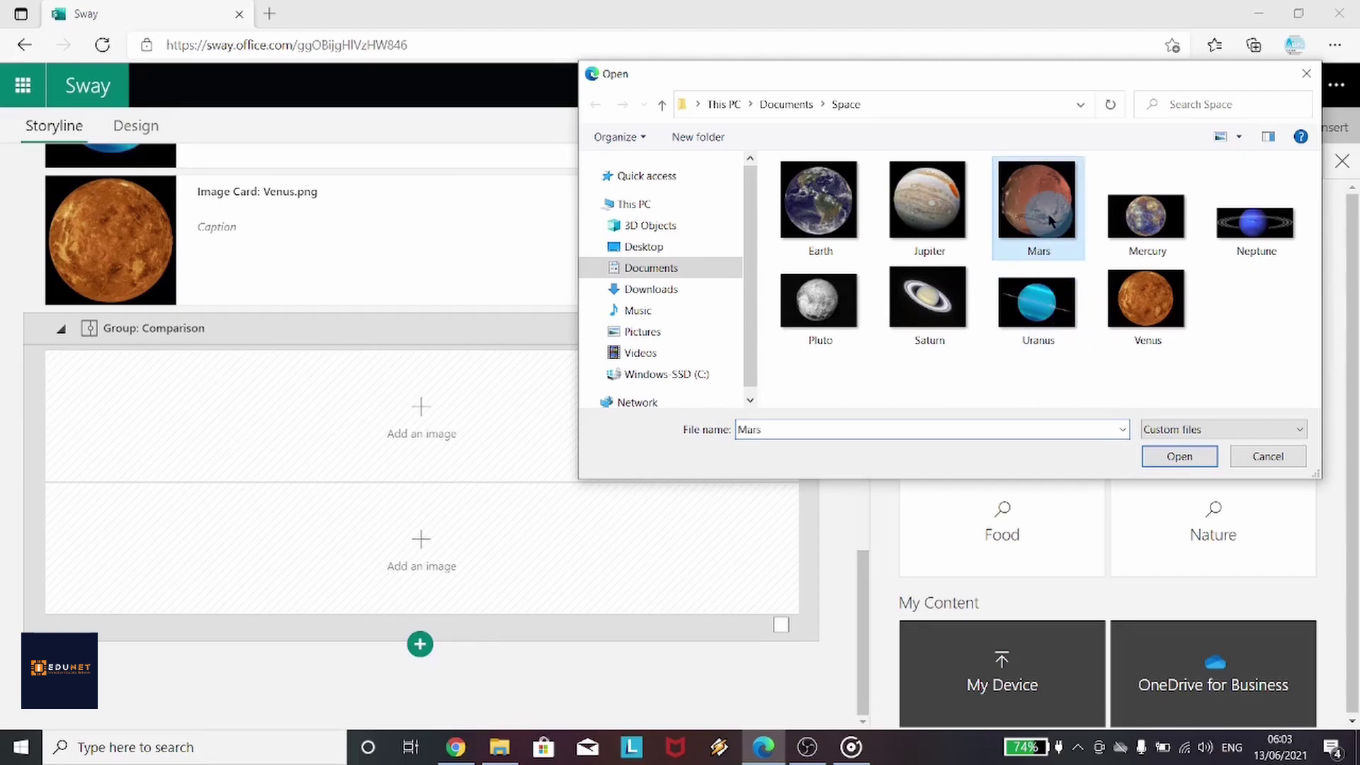
left_click(1143, 239, "ctrl")
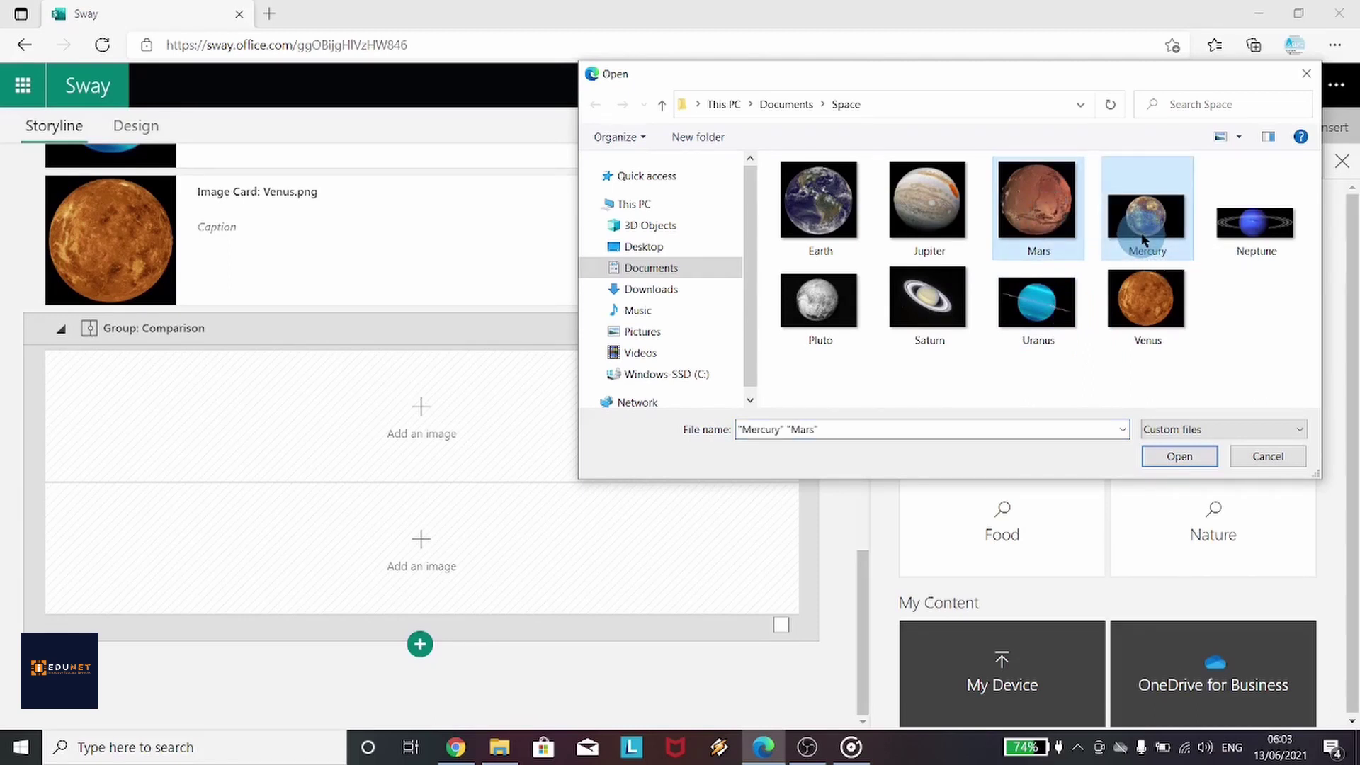
left_click(1180, 456)
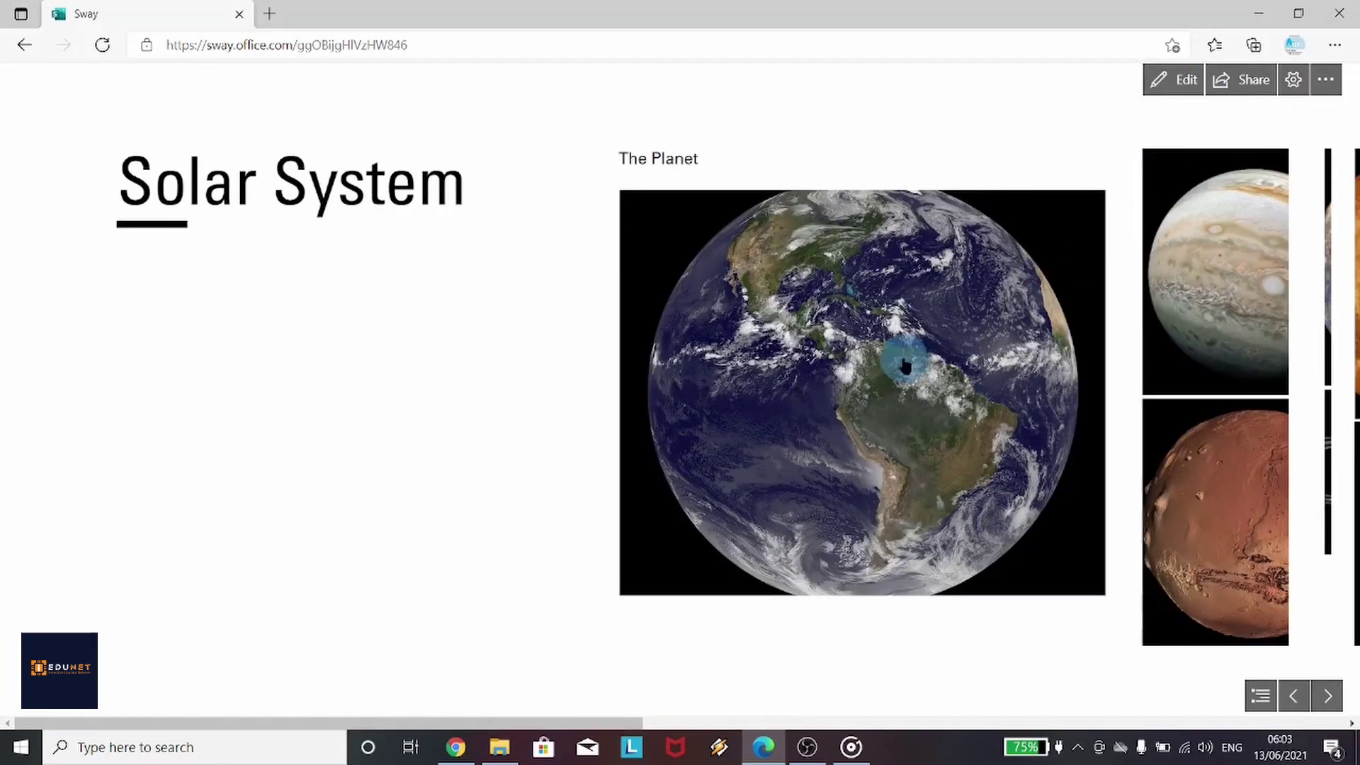
Scroll through the Design view to the Mars–Mercury comparison at the end
scroll(873, 450, "down", 3)
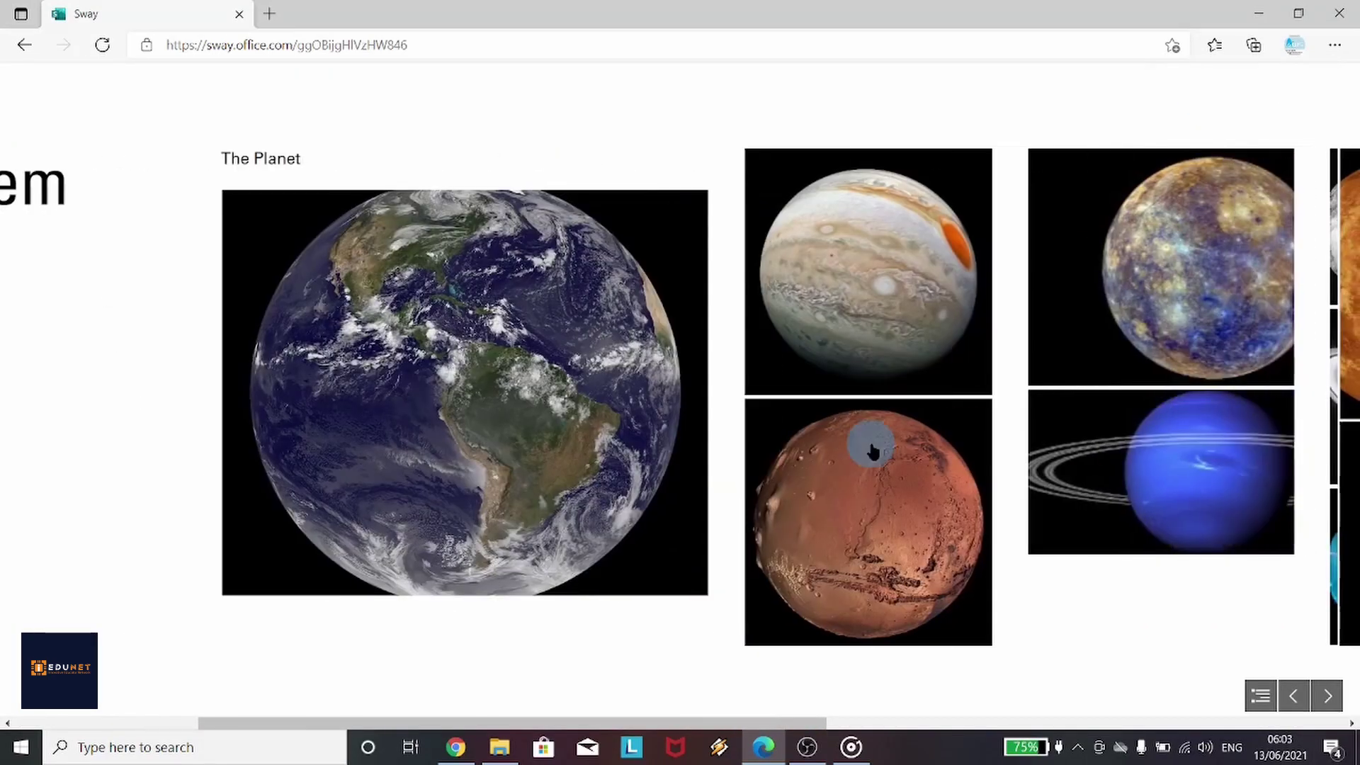
scroll(872, 450, "down", 2)
scroll(872, 450, "down", 3)
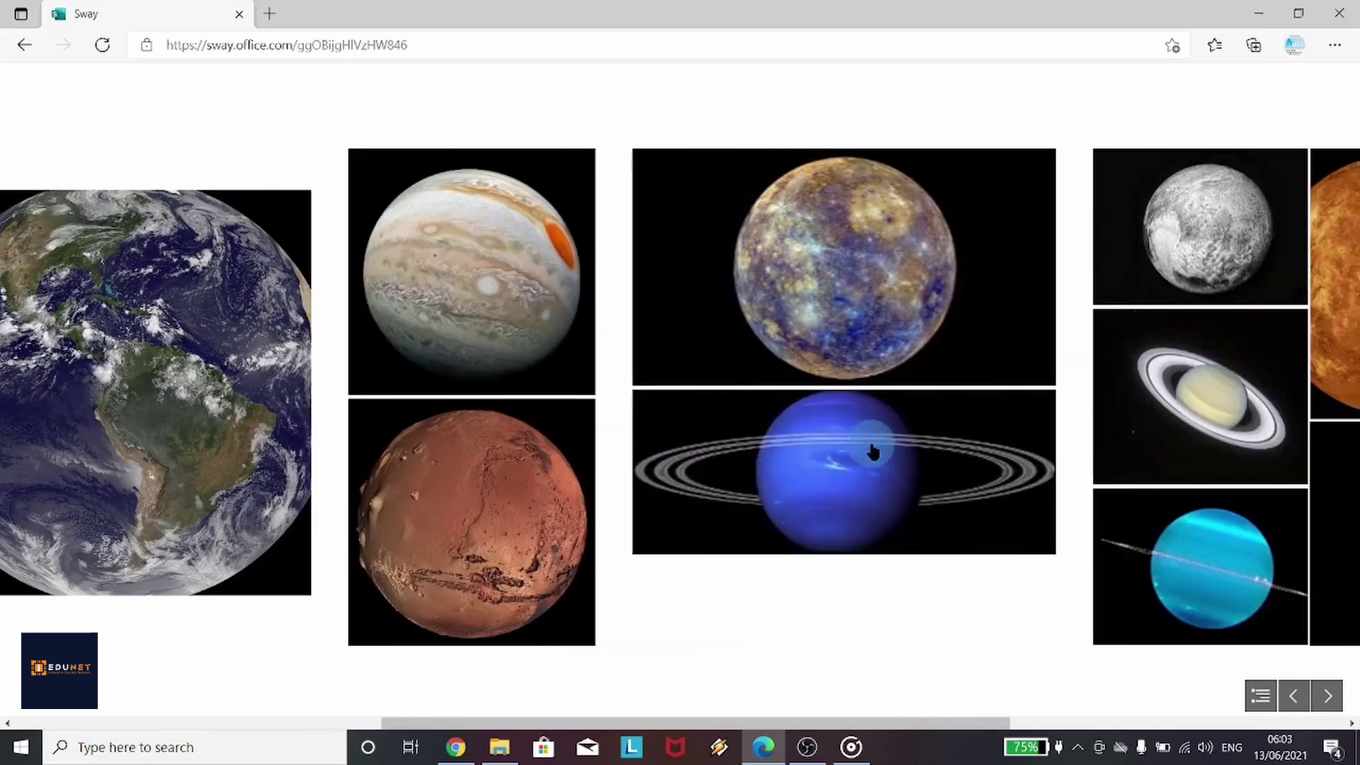
scroll(872, 450, "down", 4)
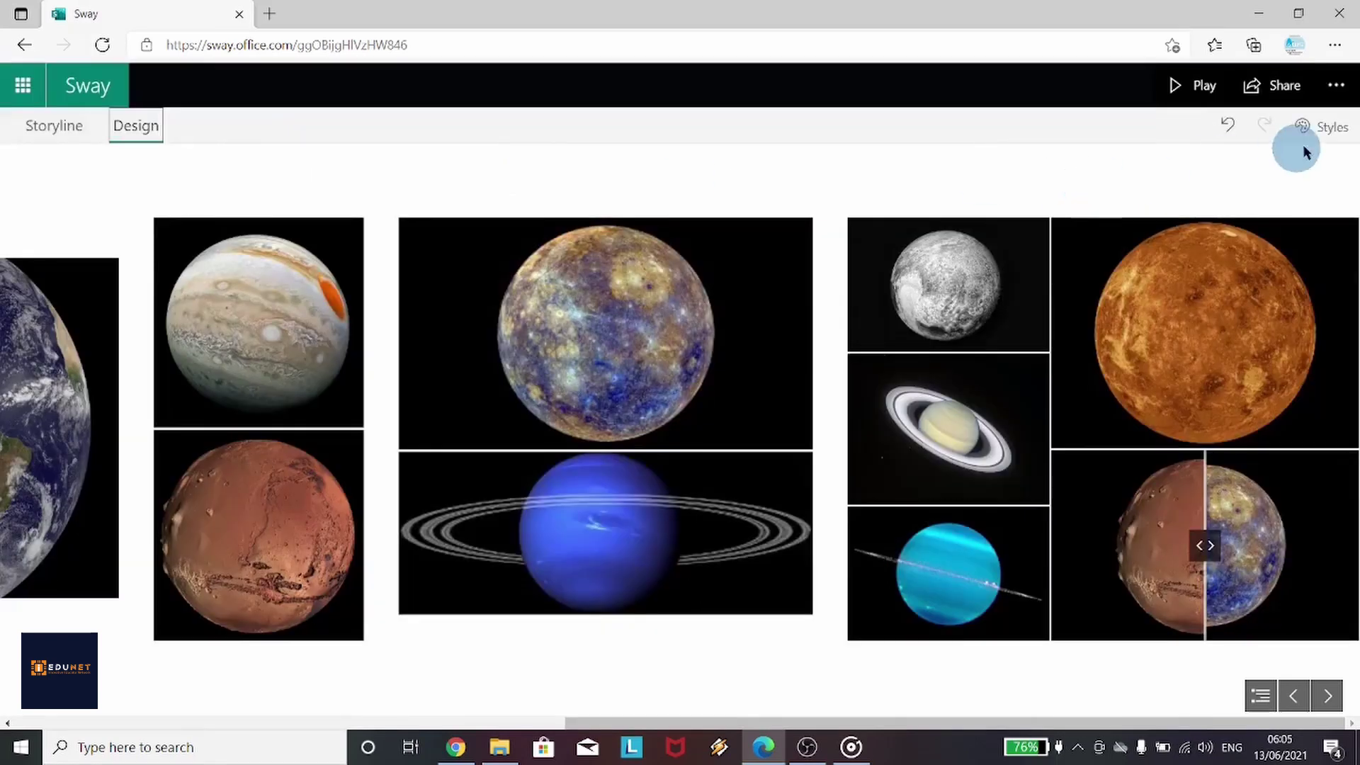
Set the Vertical layout and remix to a black-and-white triangle pattern style
left_click(1327, 134)
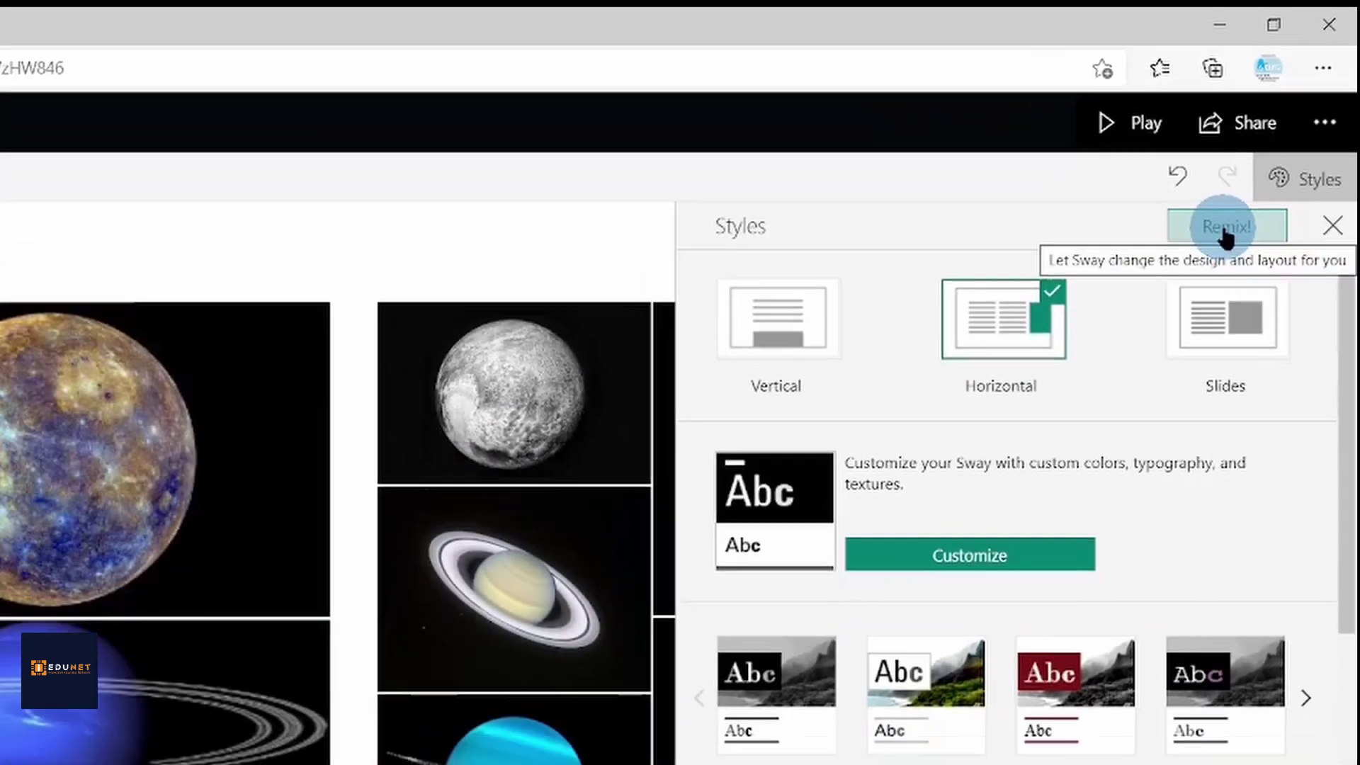
left_click(1105, 430)
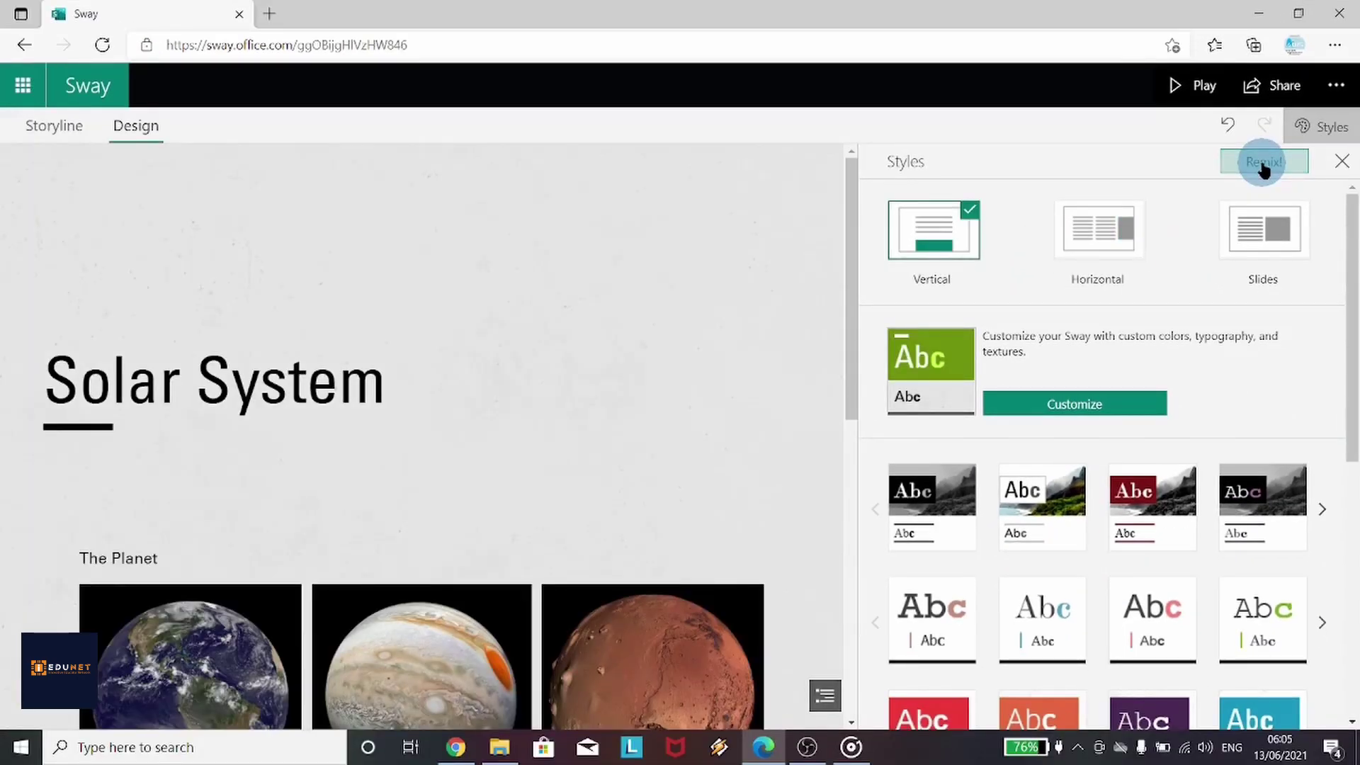
left_click(1264, 162)
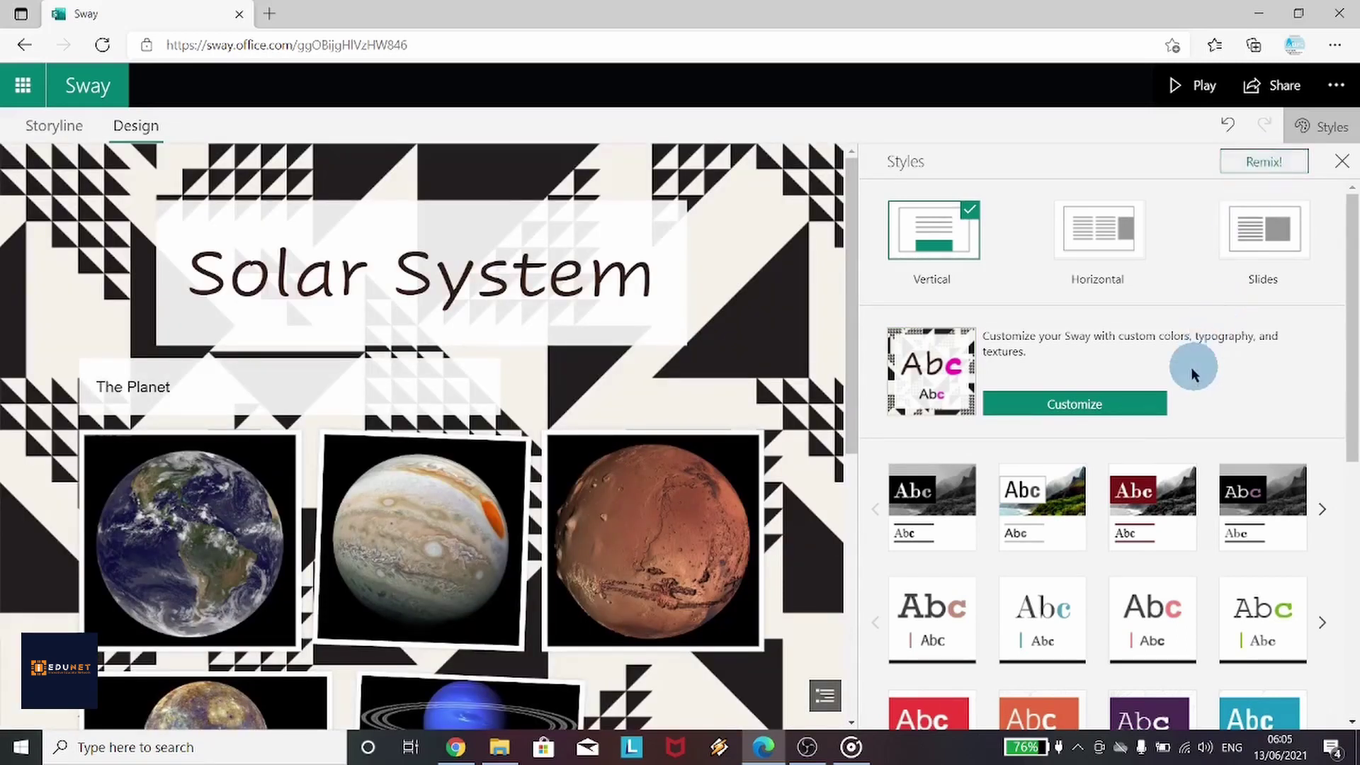
left_click(1086, 411)
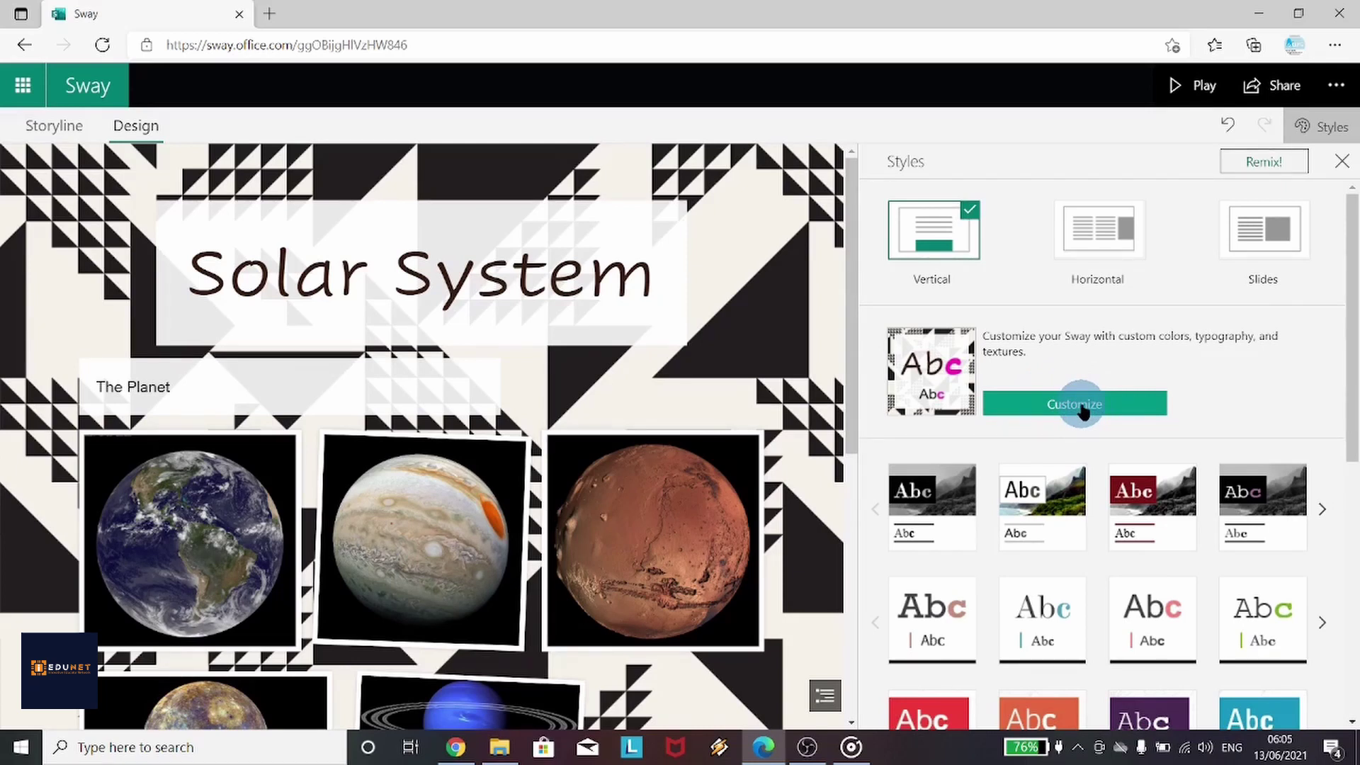
Apply the first curated colour palette, switching the accents to orange-red
scroll(1081, 411, "down", 5)
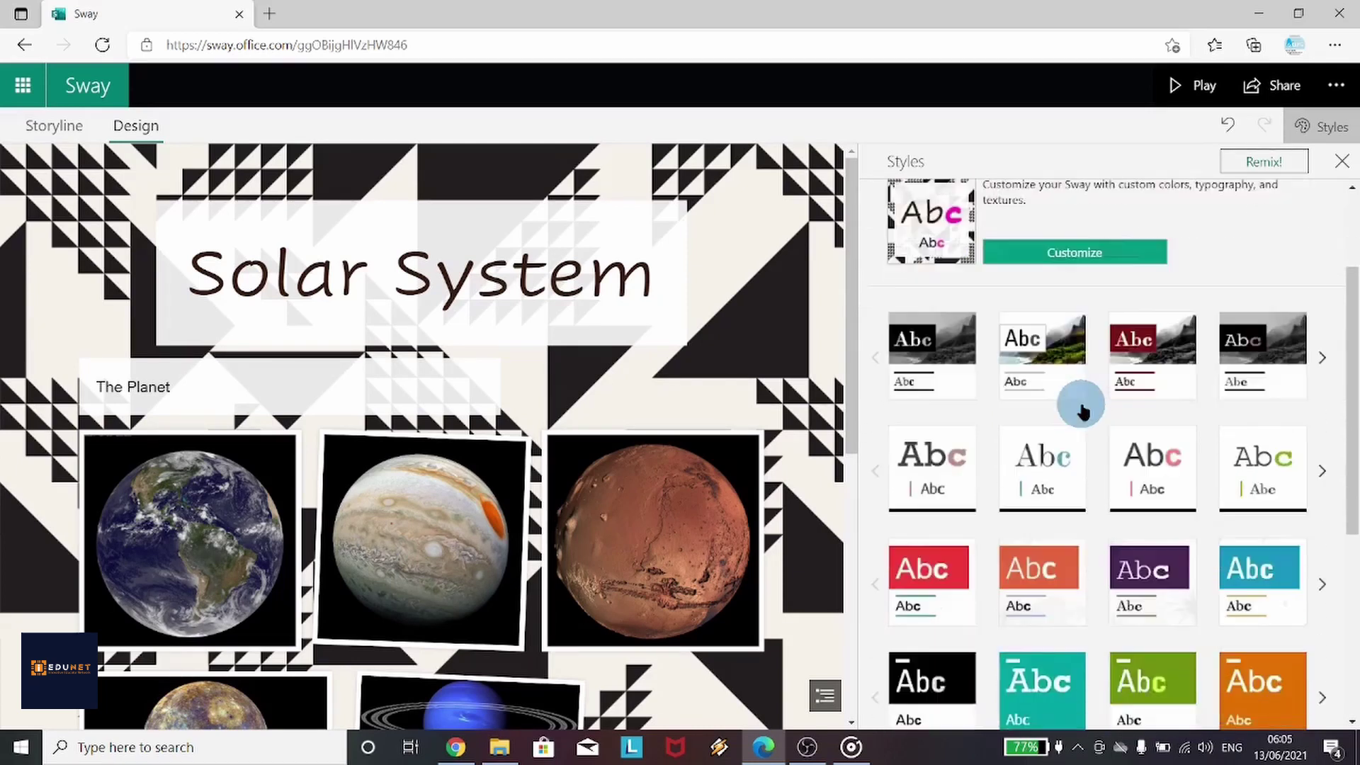
scroll(1082, 410, "up", 5)
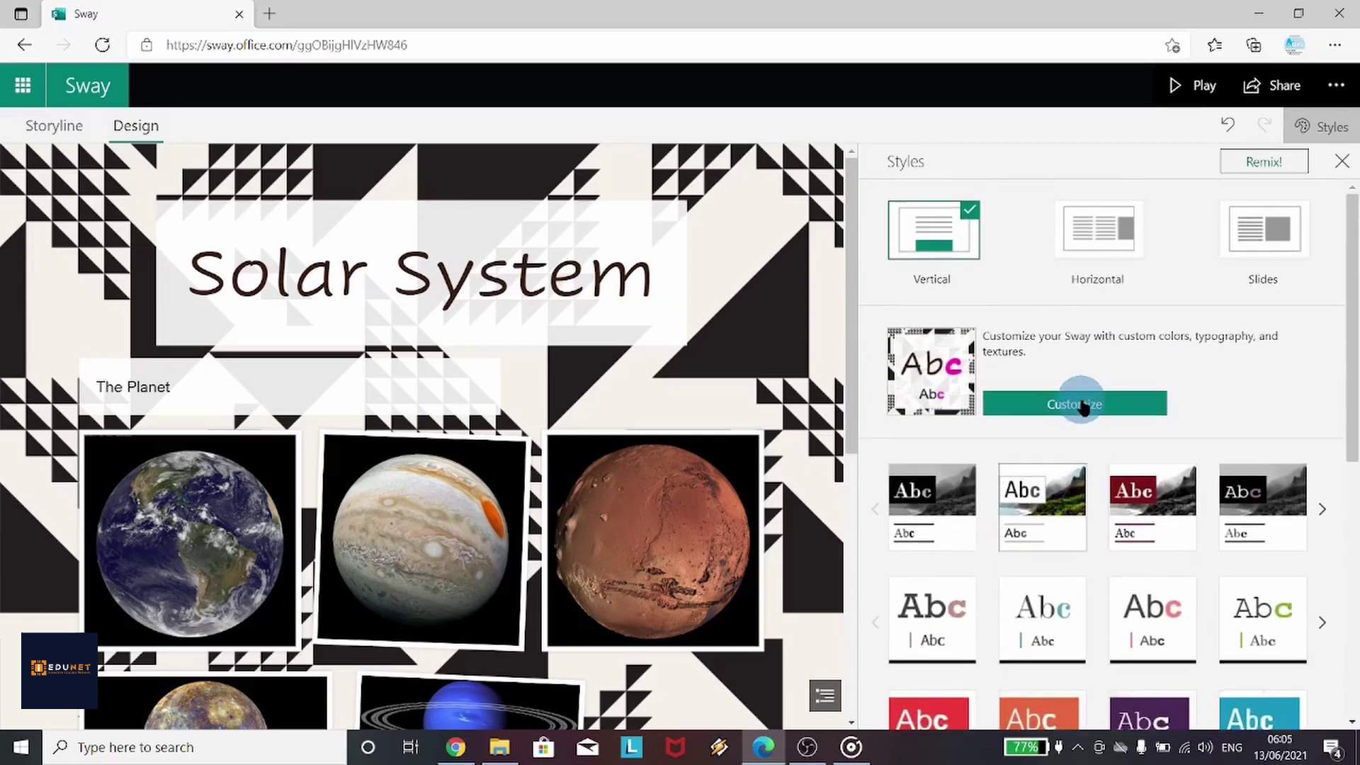
left_click(1082, 405)
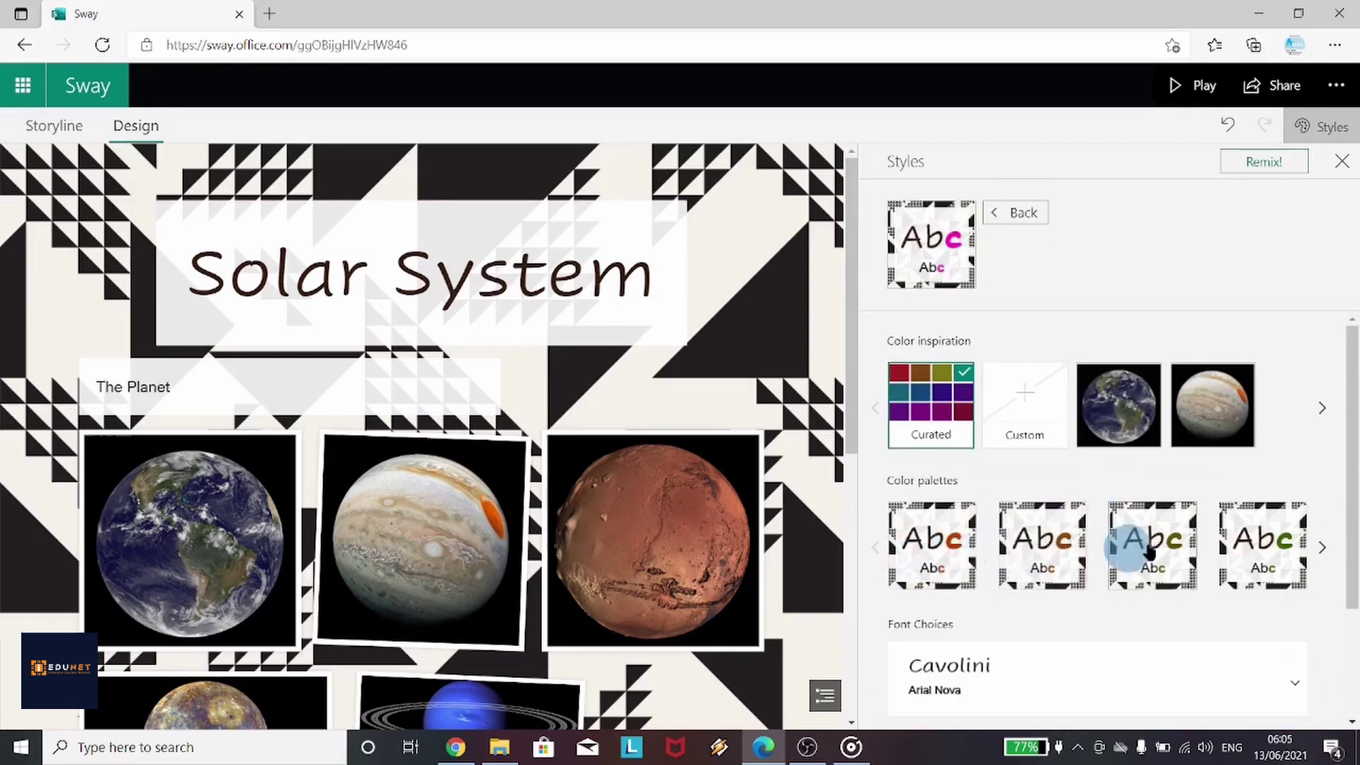
left_click(960, 546)
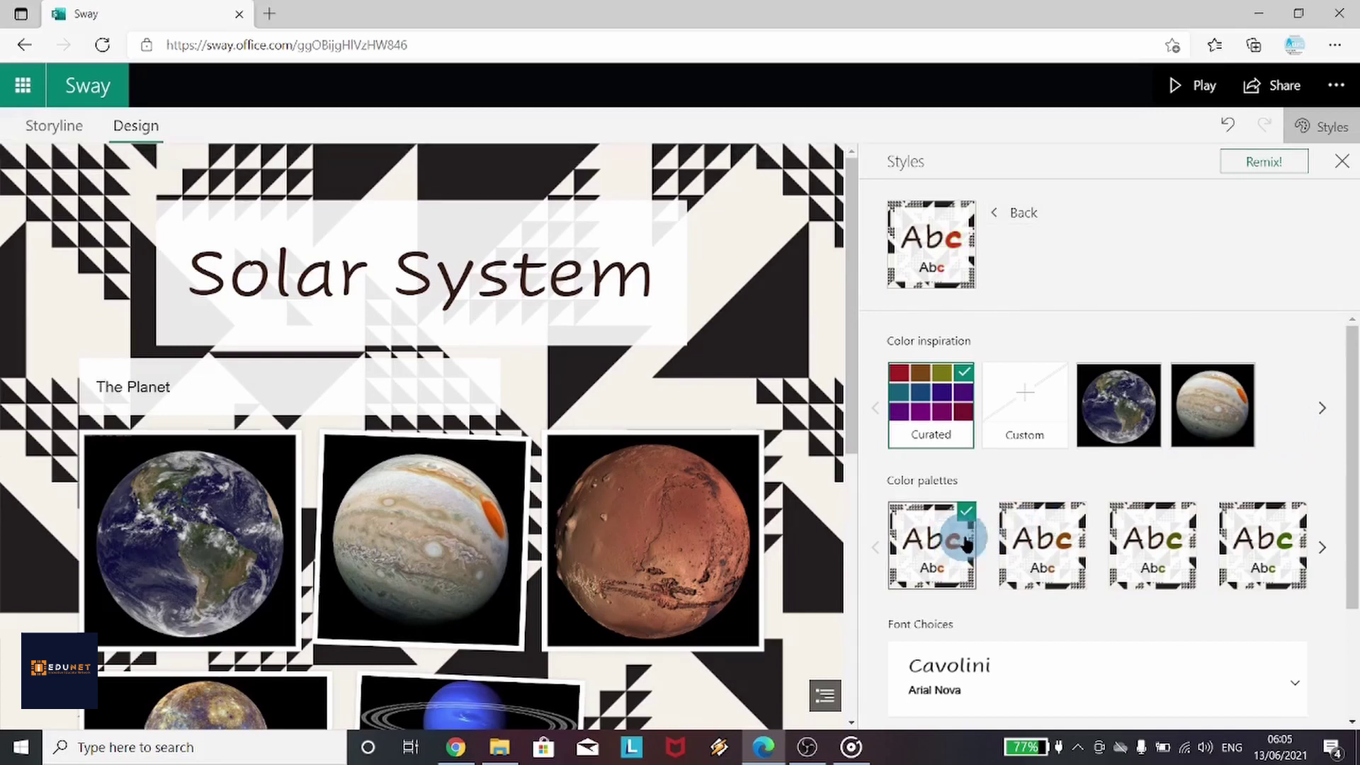
left_click(1116, 536)
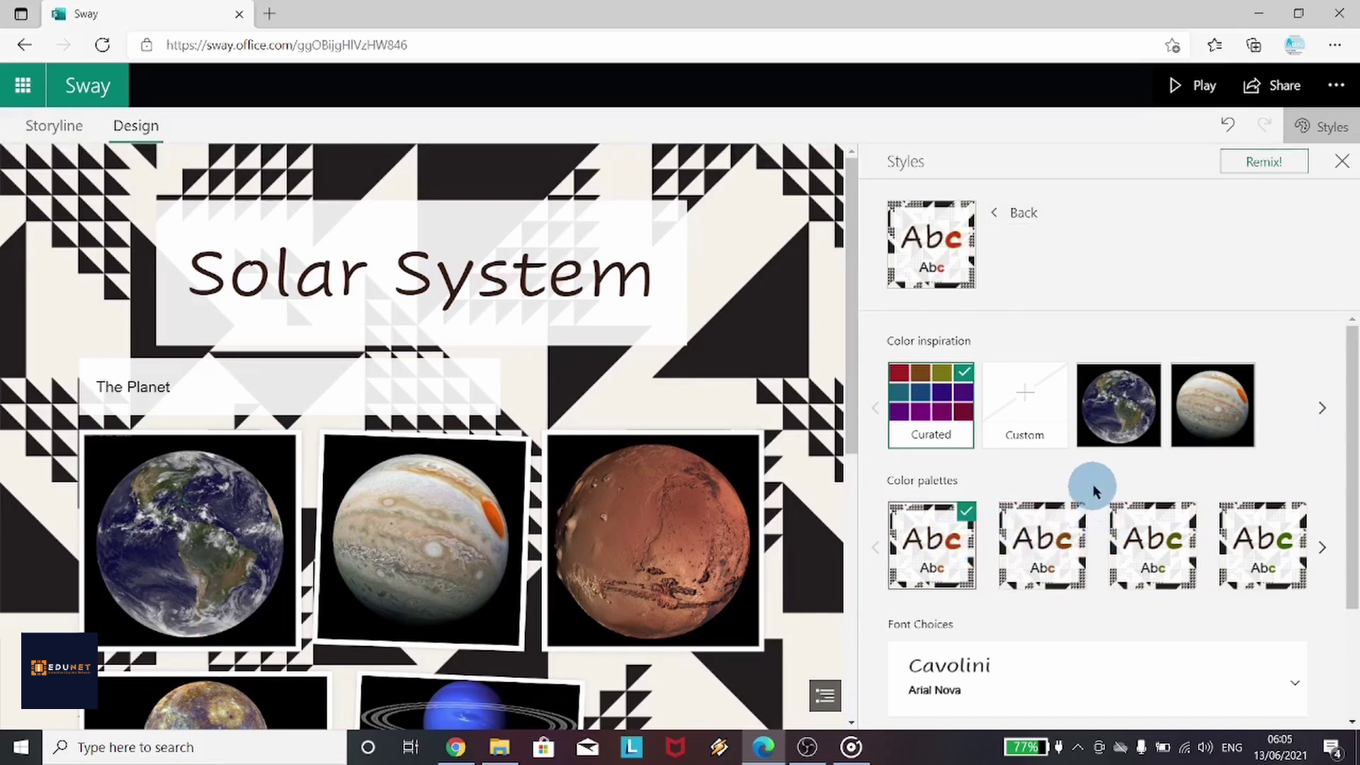
scroll(1069, 534, "down", 3)
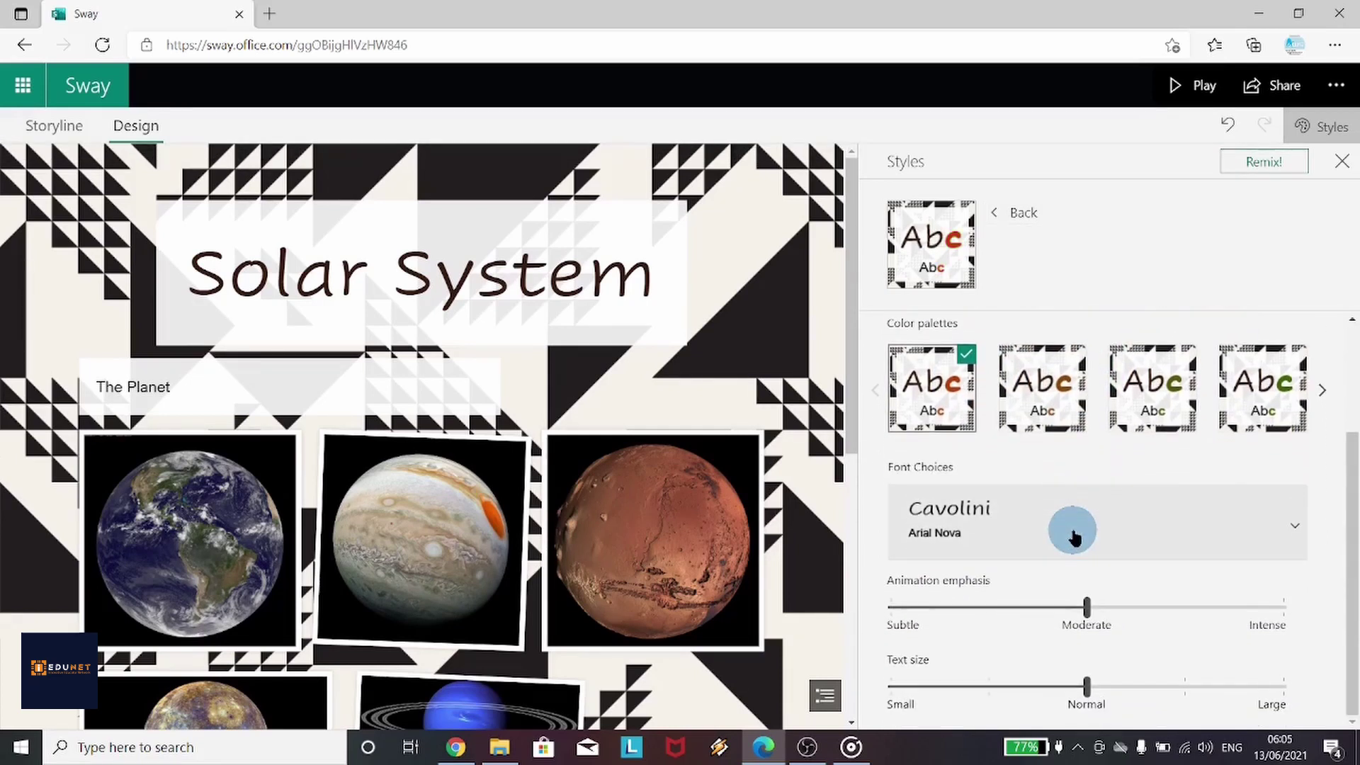
scroll(1073, 536, "up", 3)
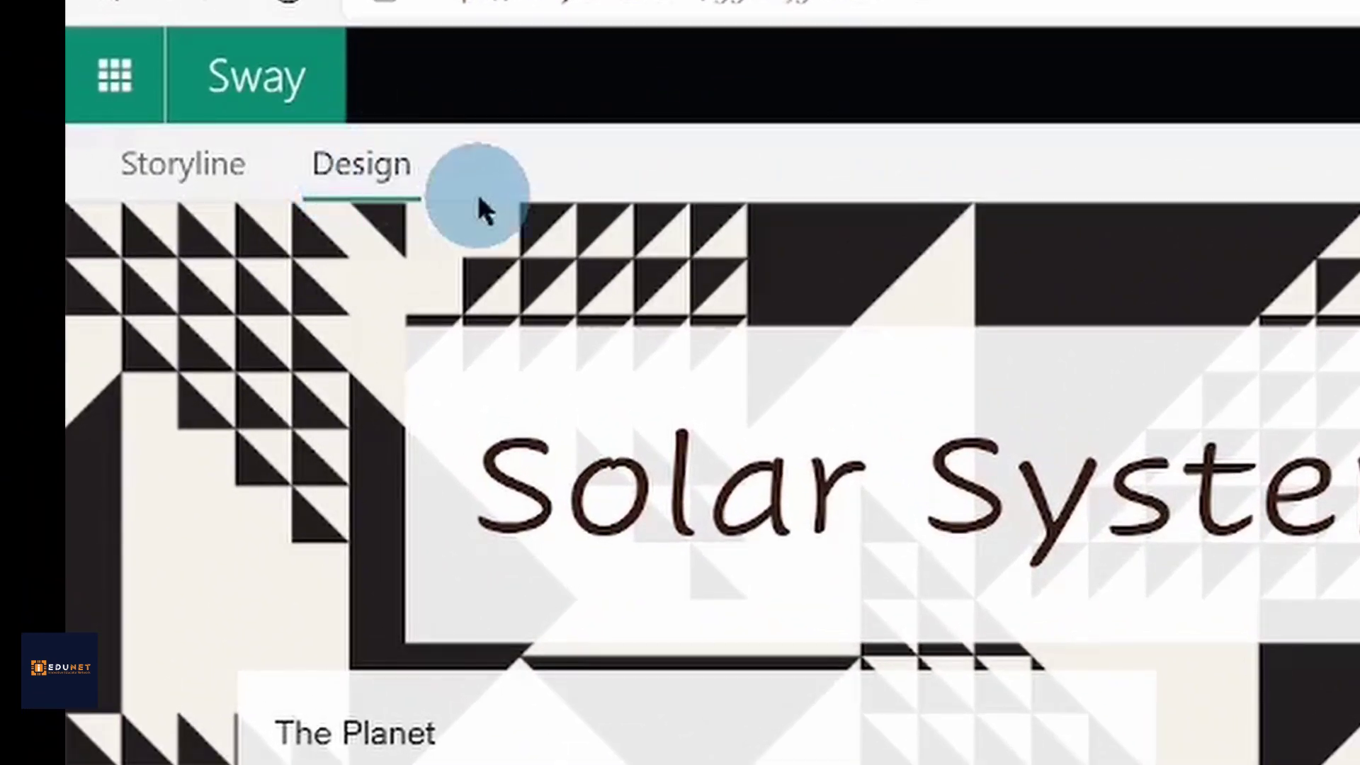
left_click(971, 237)
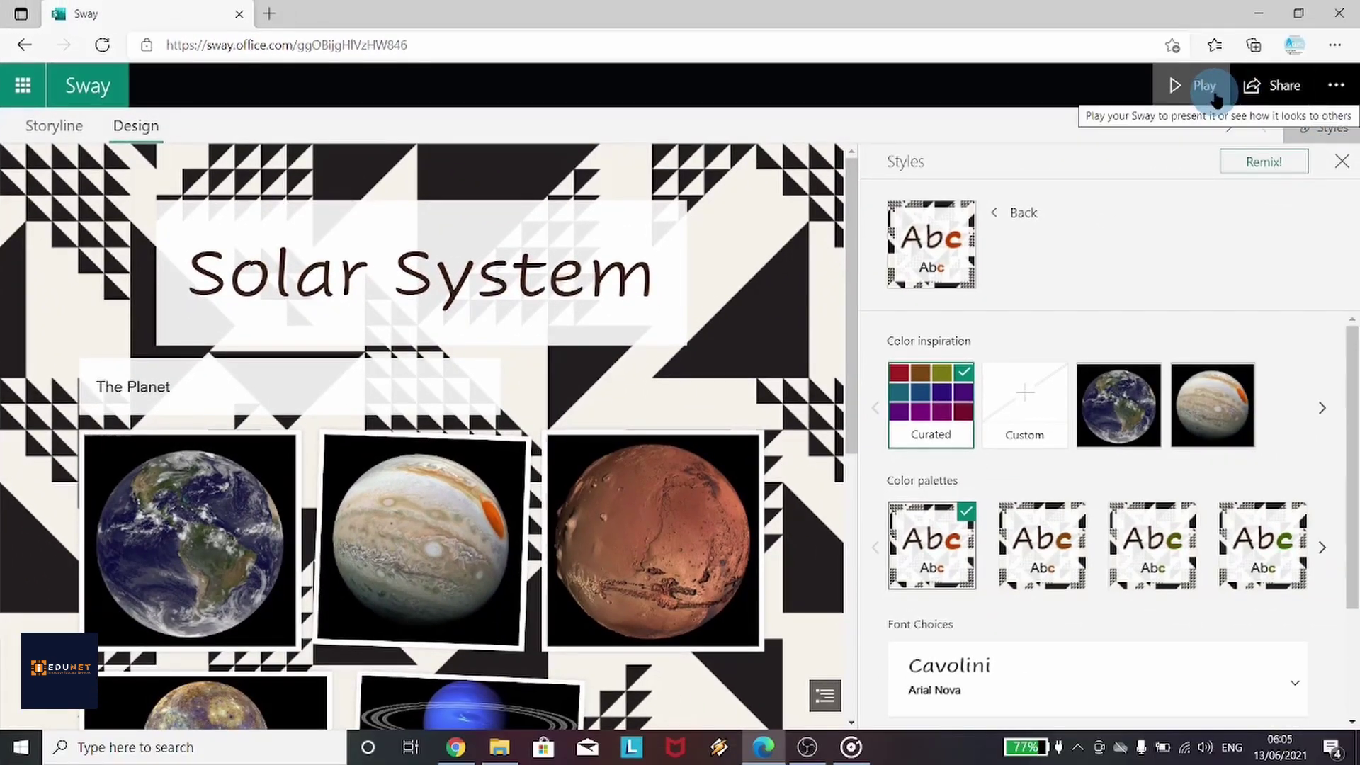
Play the Sway and scroll from the title down to the Mars–Mercury comparison
left_click(1214, 94)
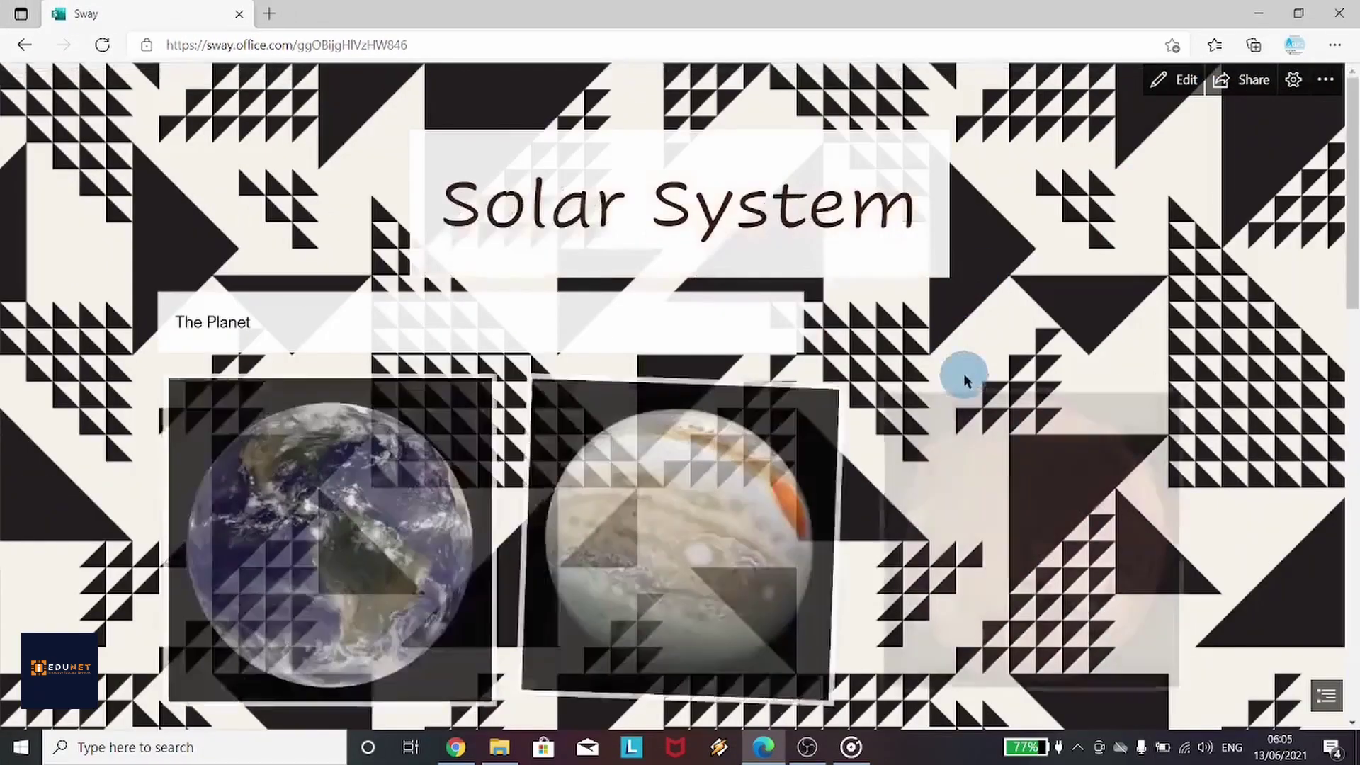
scroll(963, 372, "down", 8)
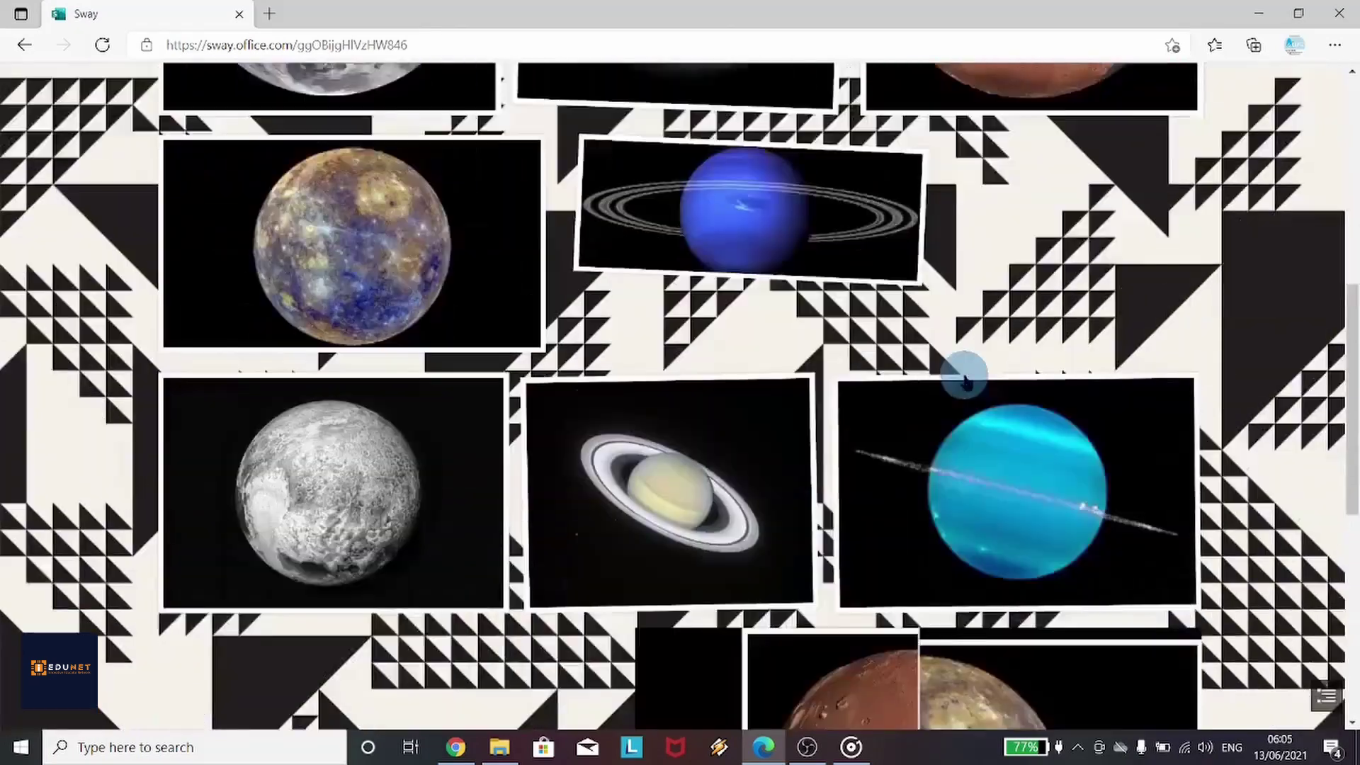
scroll(963, 372, "down", 4)
scroll(964, 377, "down", 4)
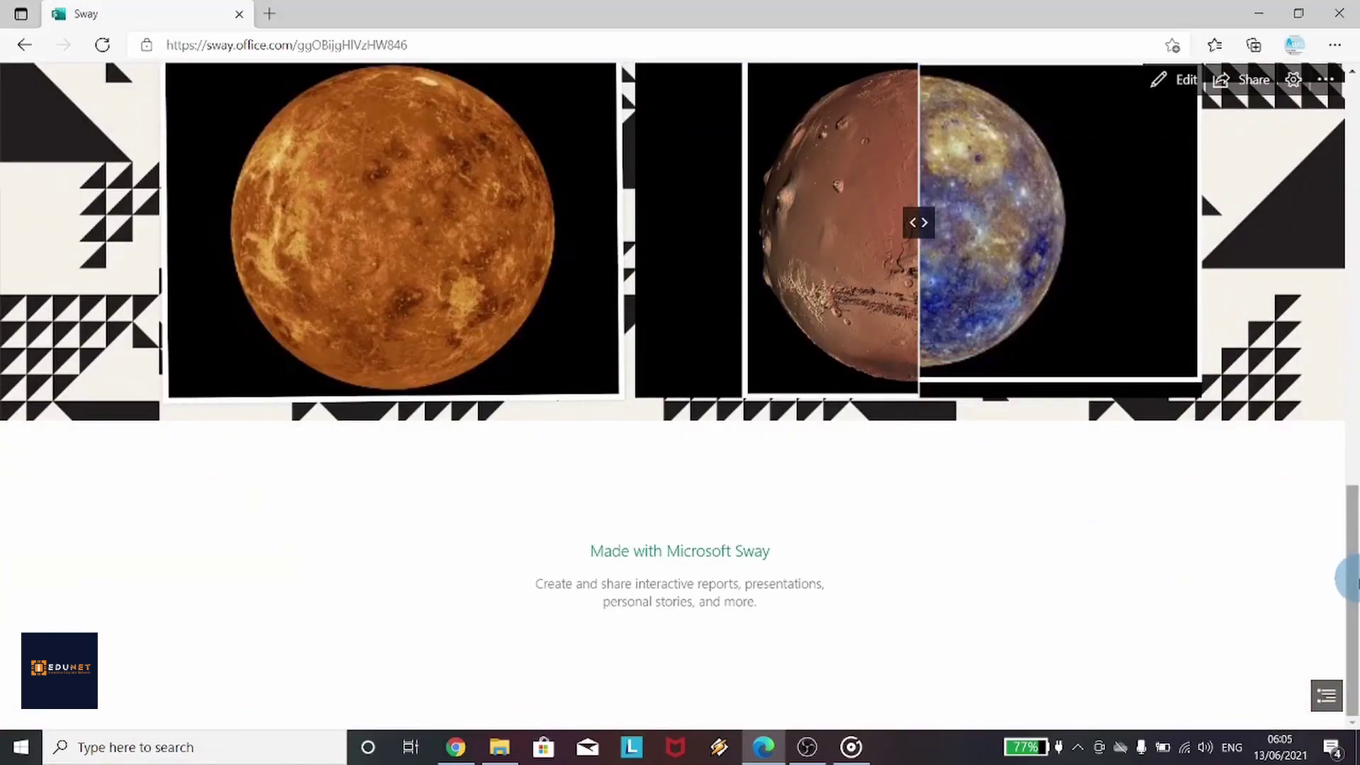
left_click_drag(1354, 579, 1354, 167)
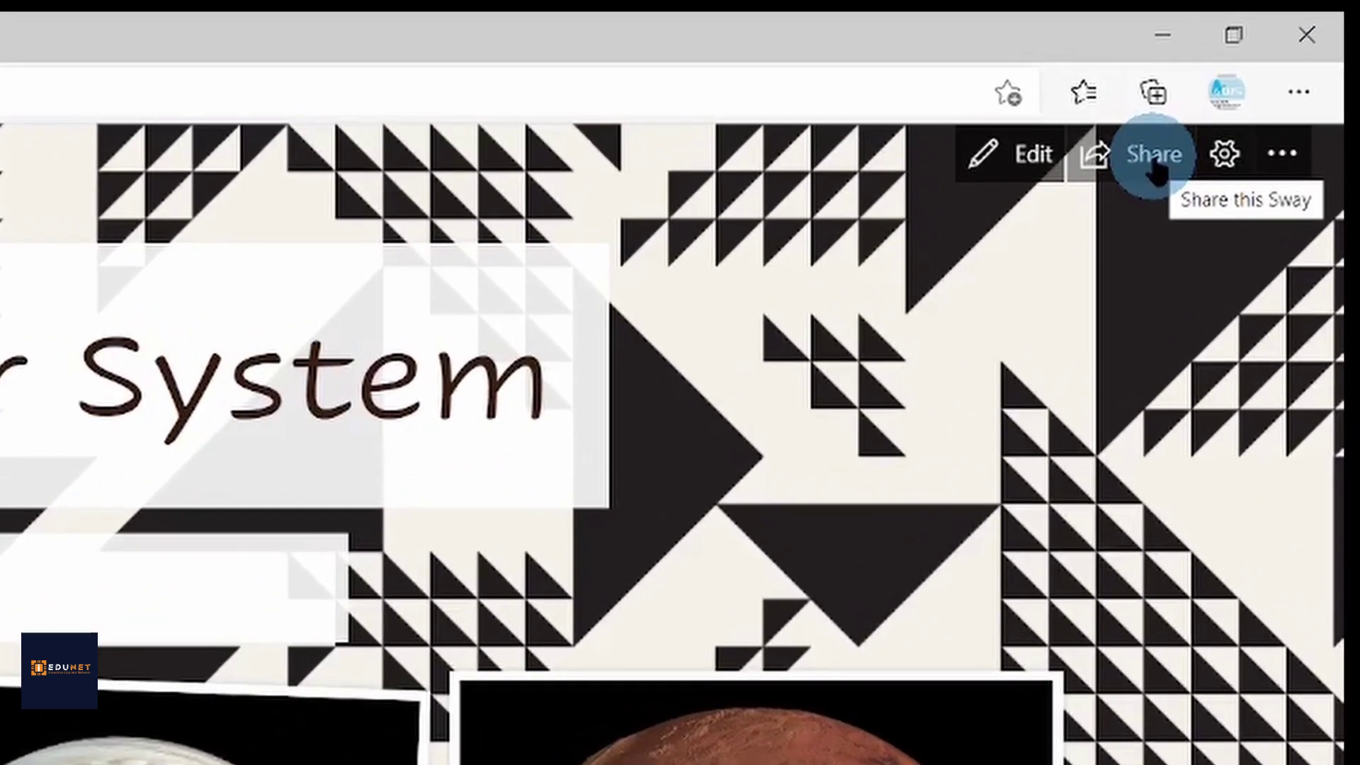
Share the Sway with anyone who has the link, granting edit permission
left_click(1154, 167)
left_click(829, 291)
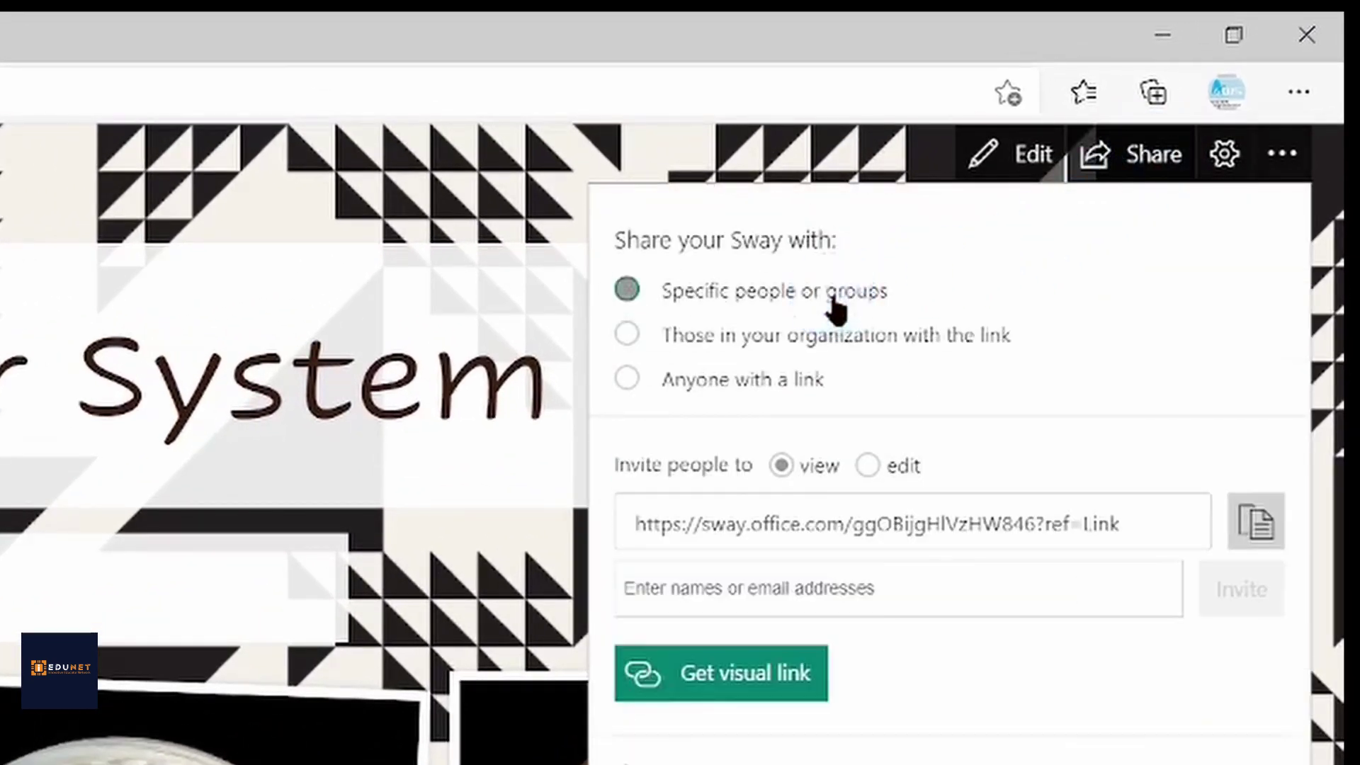
left_click(815, 338)
left_click(802, 377)
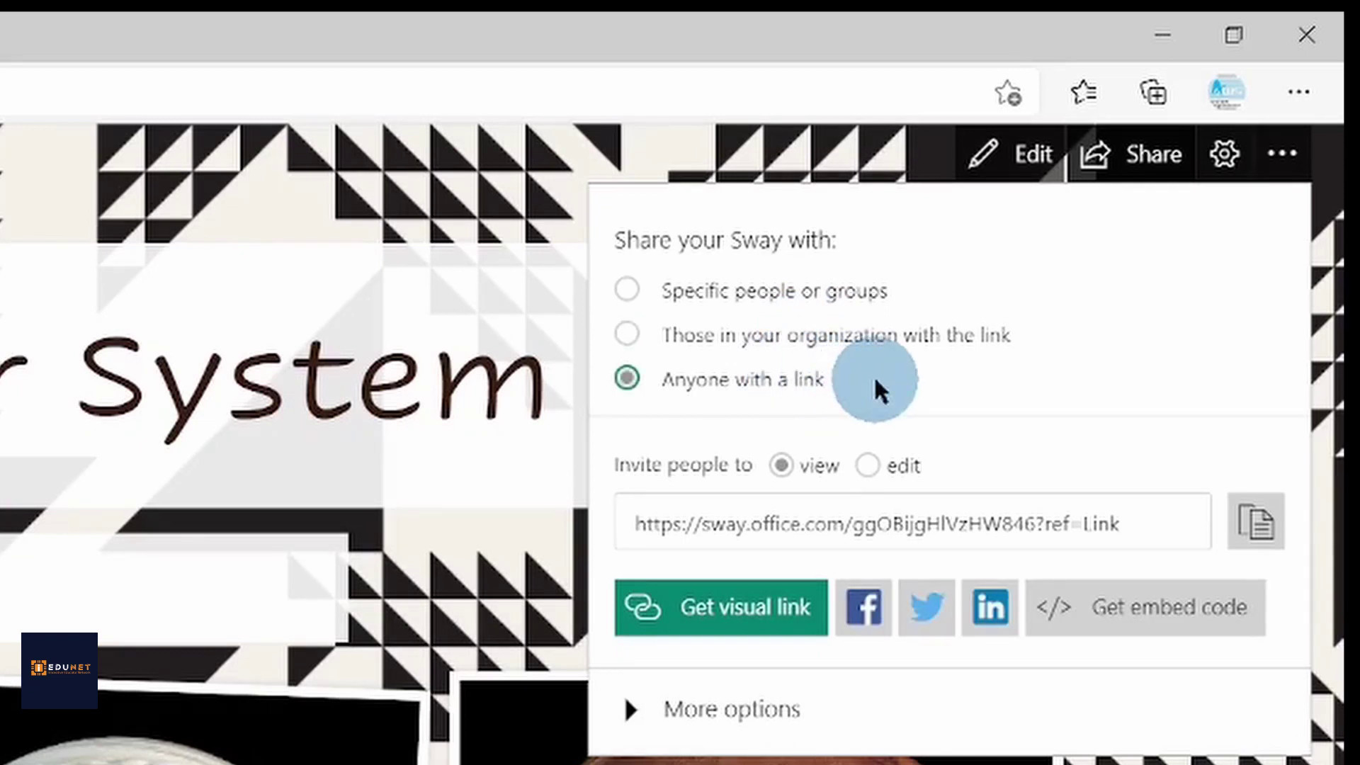
left_click(869, 465)
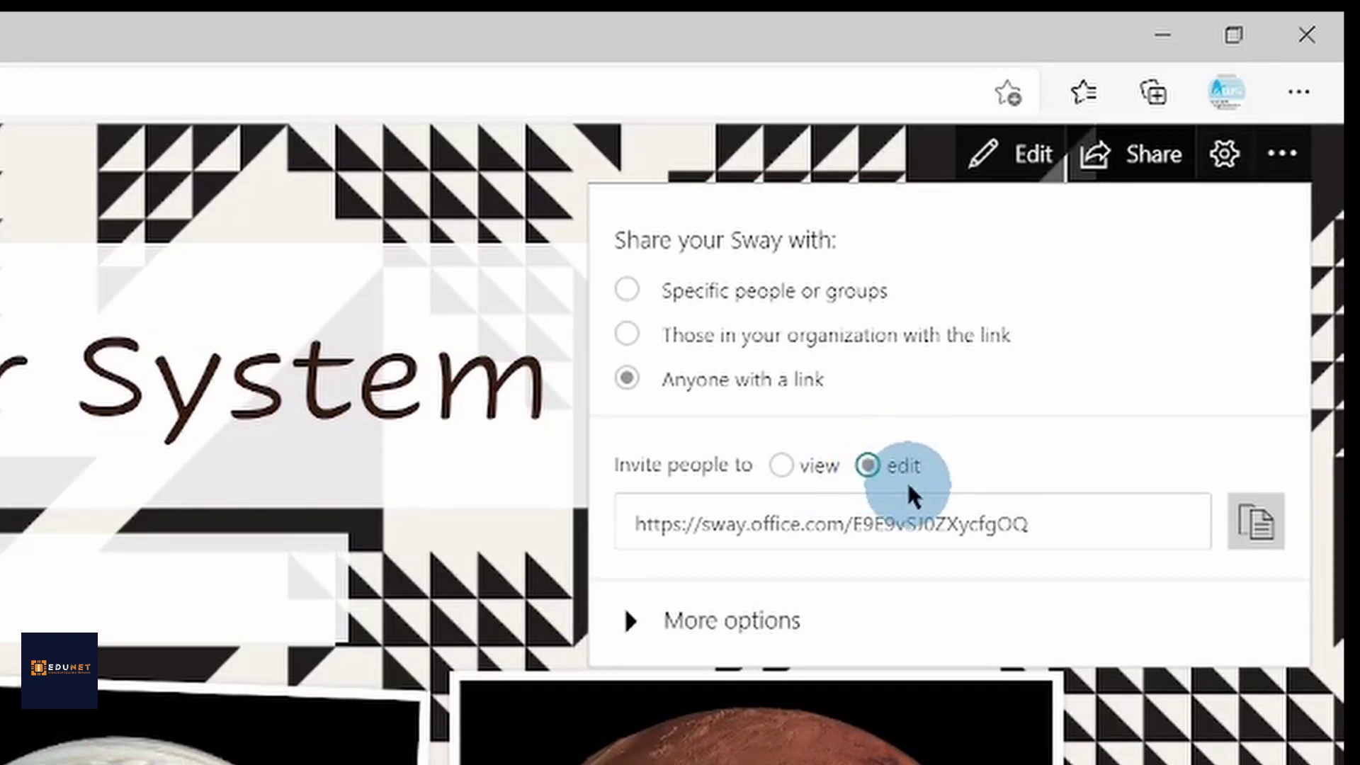
Choose Export from the More options menu to offer Word or PDF formats
left_click(1286, 159)
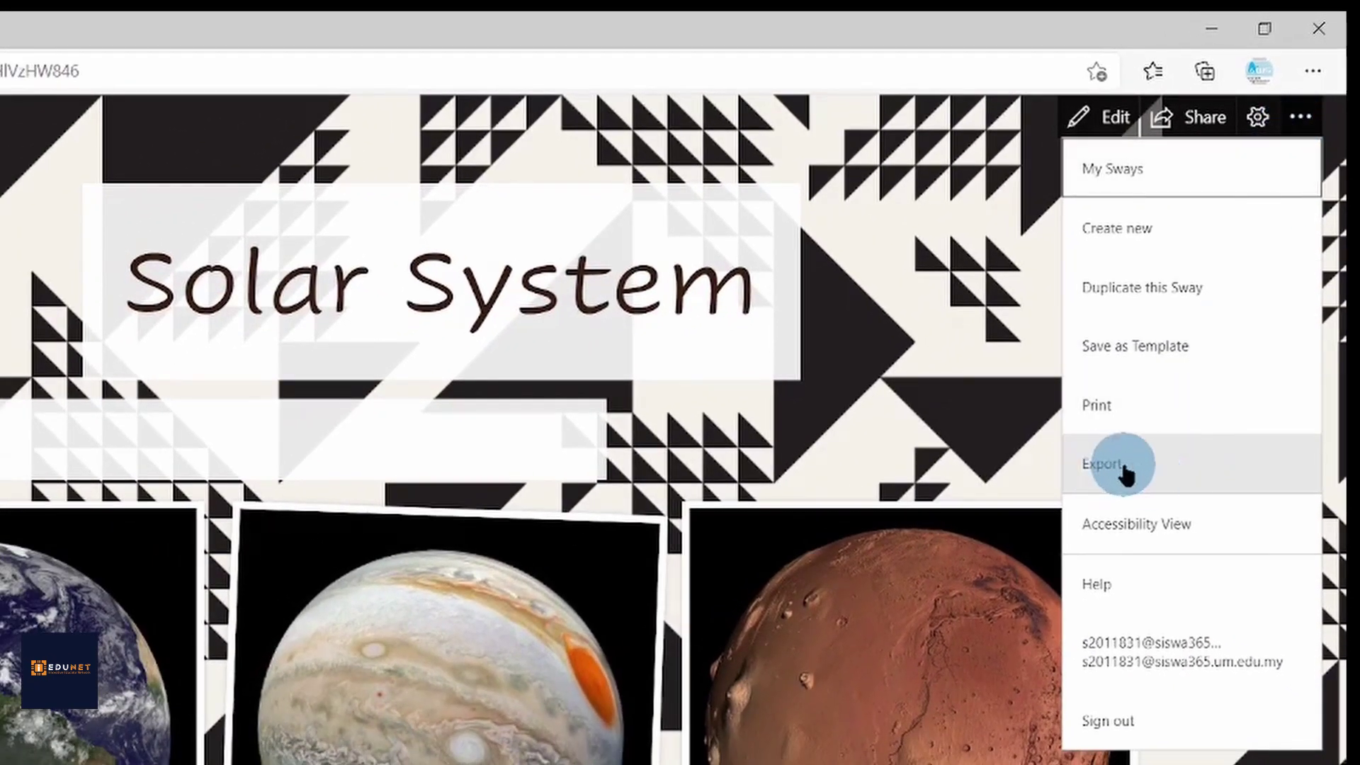
left_click(1155, 471)
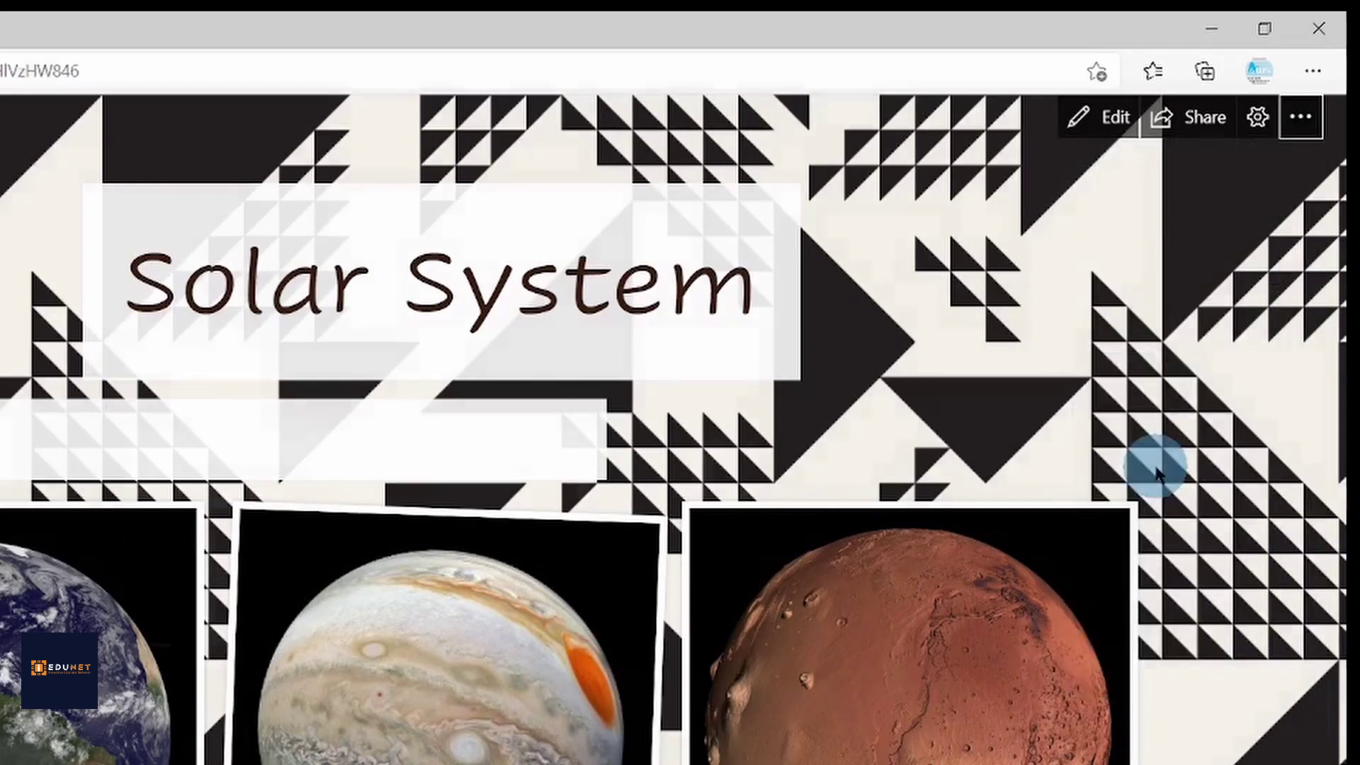